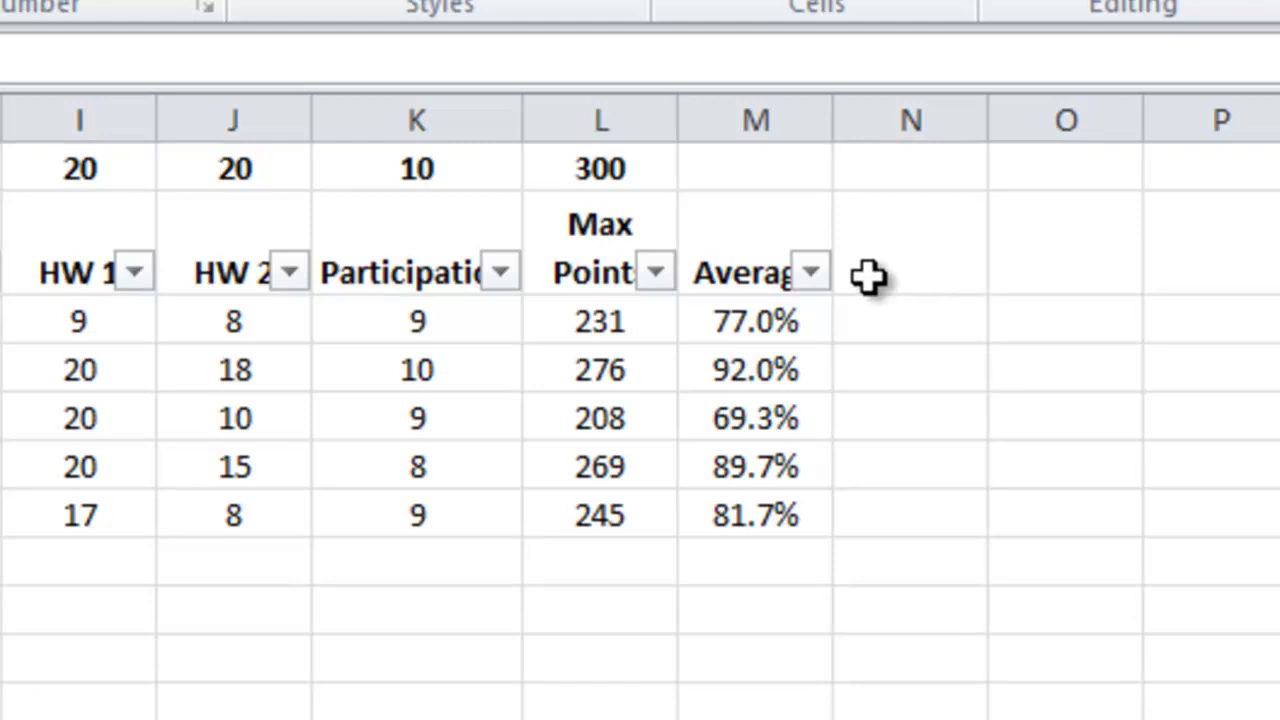
# Enter a centered 'Grade' heading in column N beside Average, then select the first student's Grade cell
pyautogui.click(918, 276)
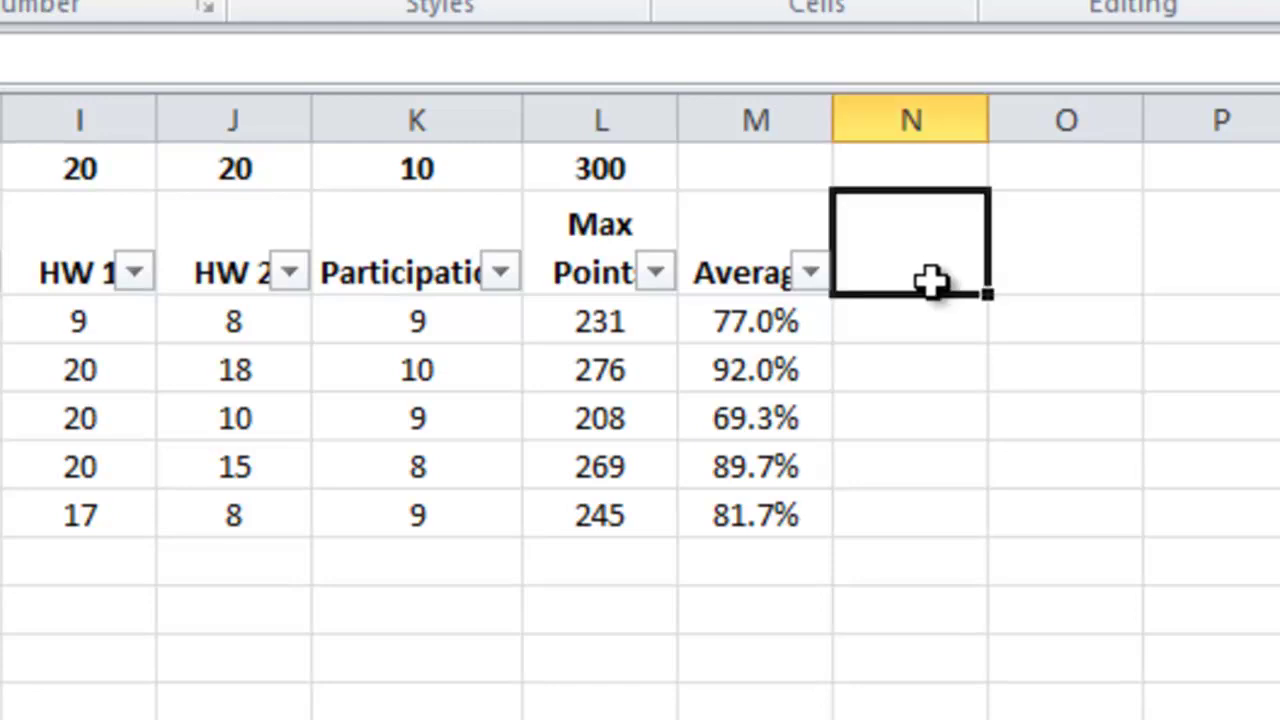
pyautogui.write('Grade')
pyautogui.press('Return')
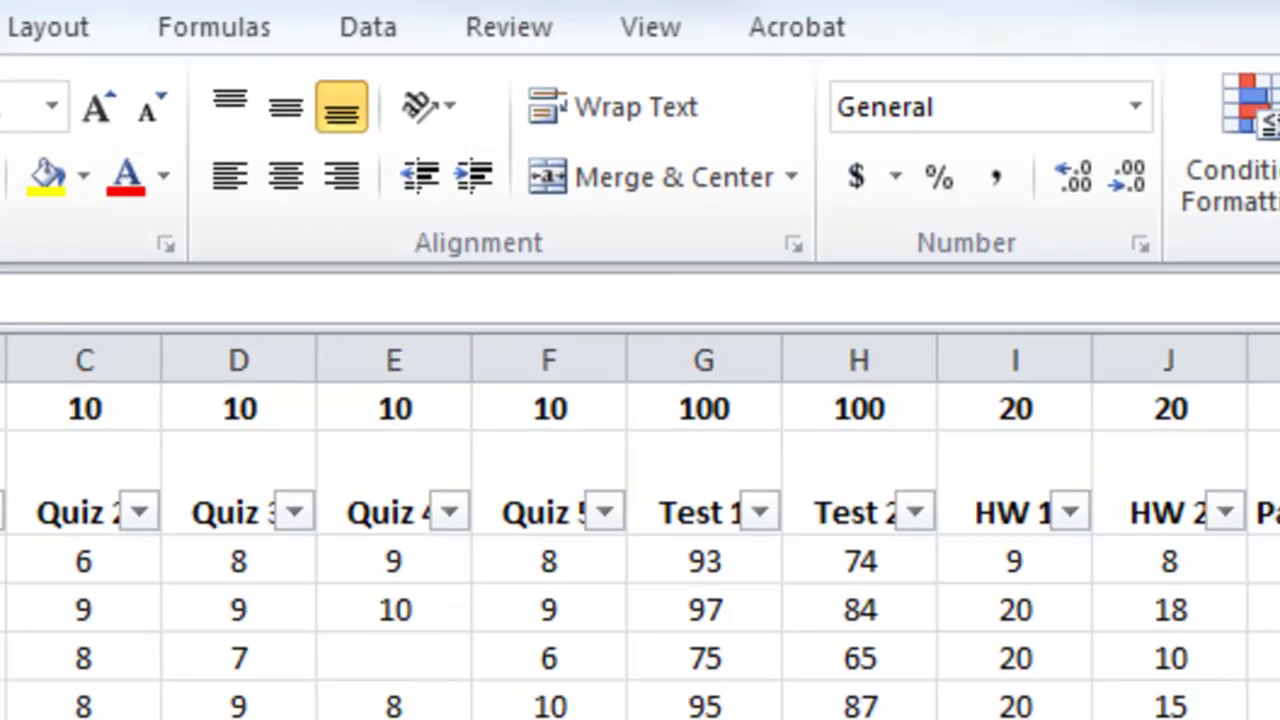
pyautogui.click(290, 177)
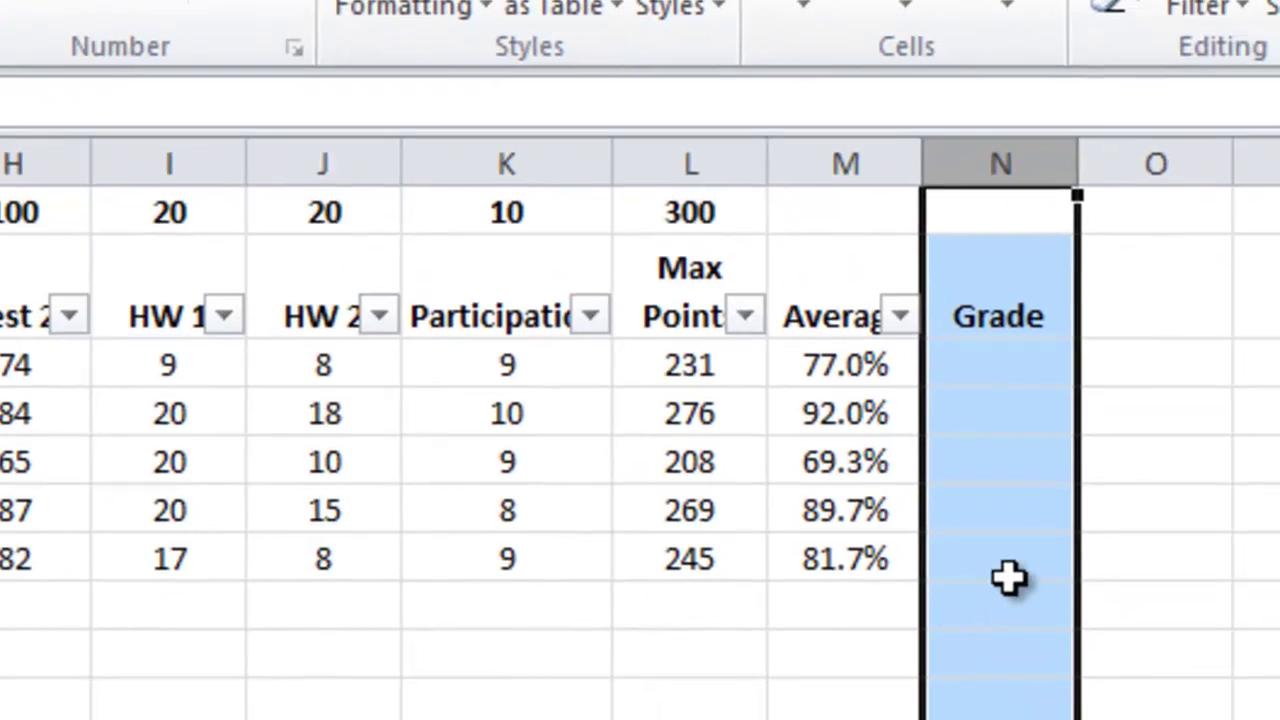
pyautogui.click(1009, 572)
pyautogui.click(1016, 368)
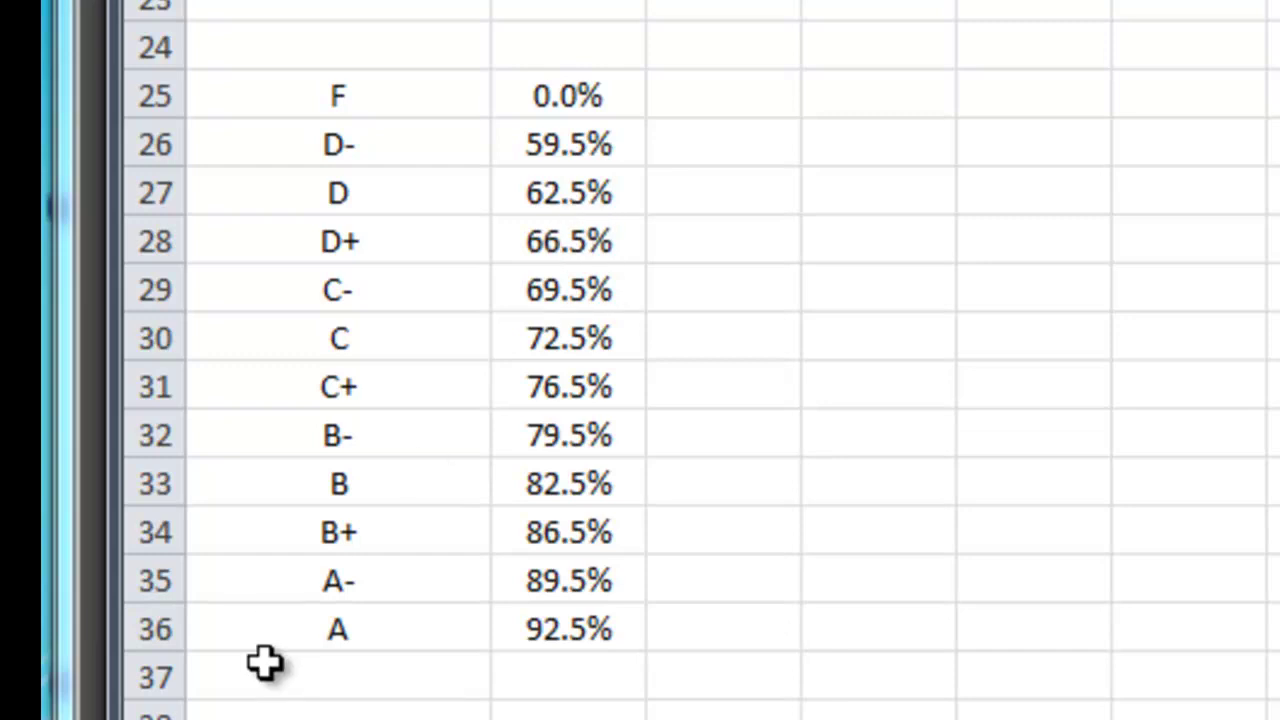
pyautogui.click(385, 585)
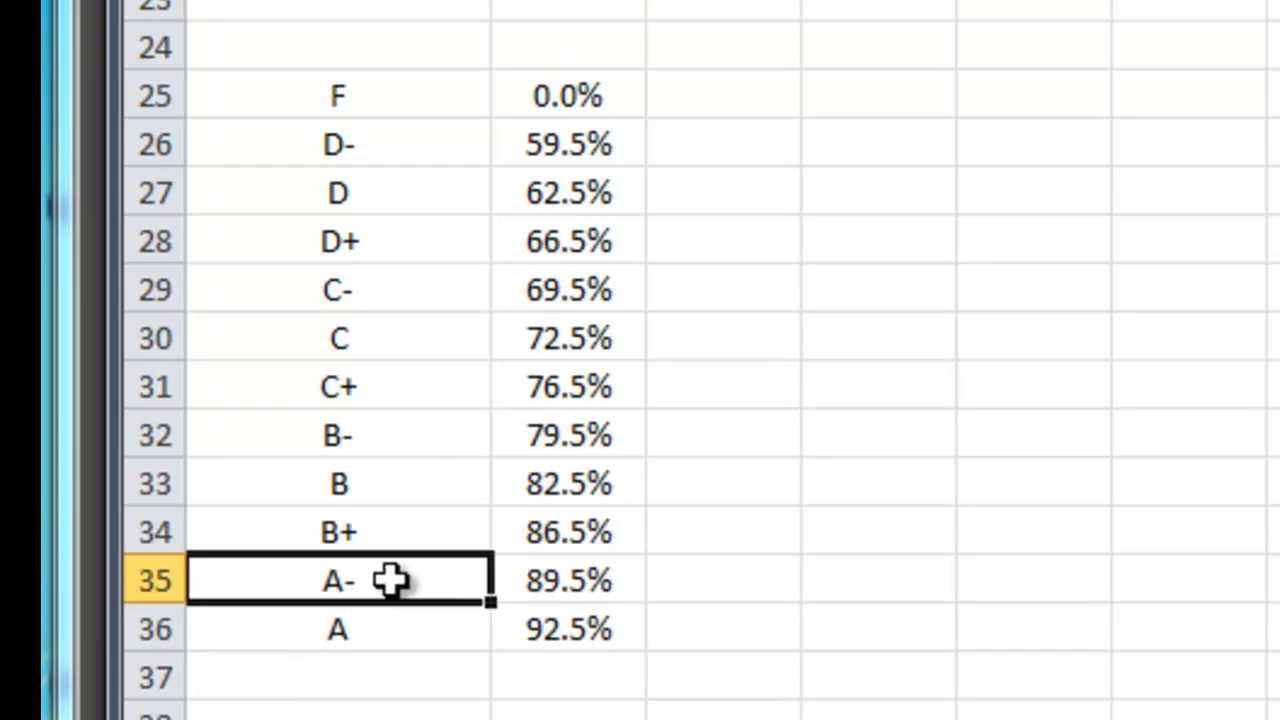
pyautogui.click(572, 590)
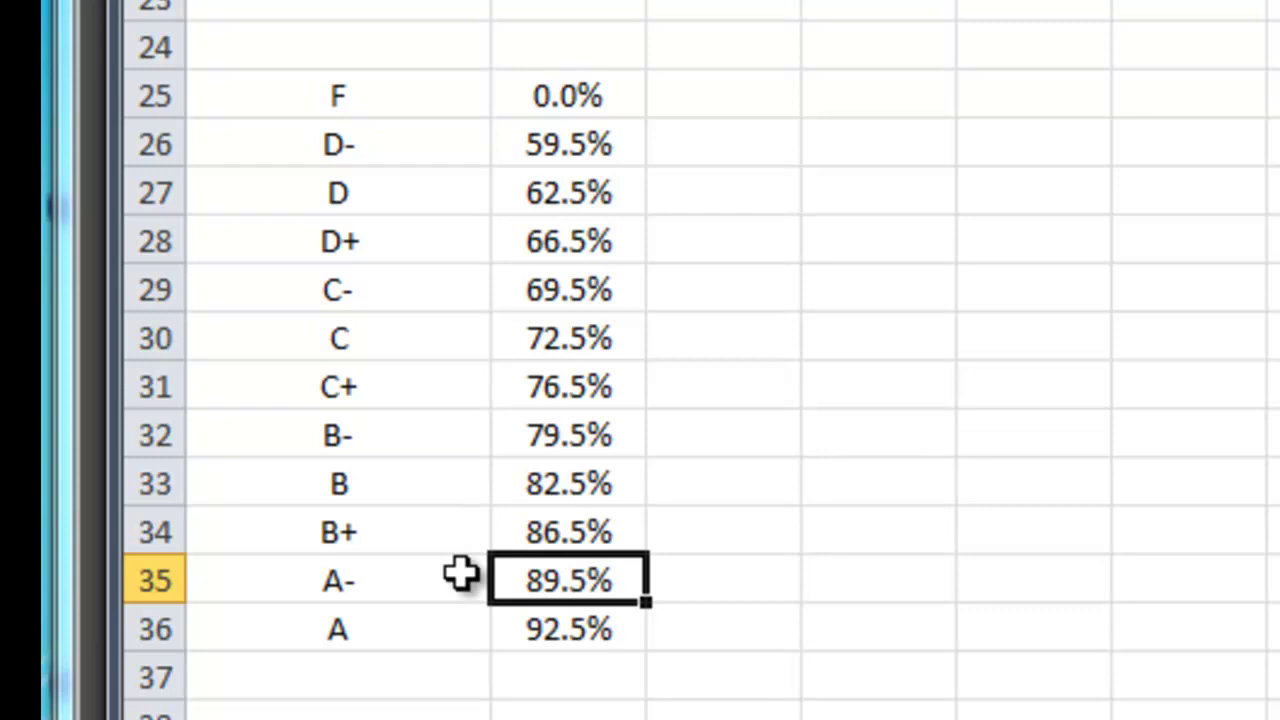
pyautogui.click(323, 633)
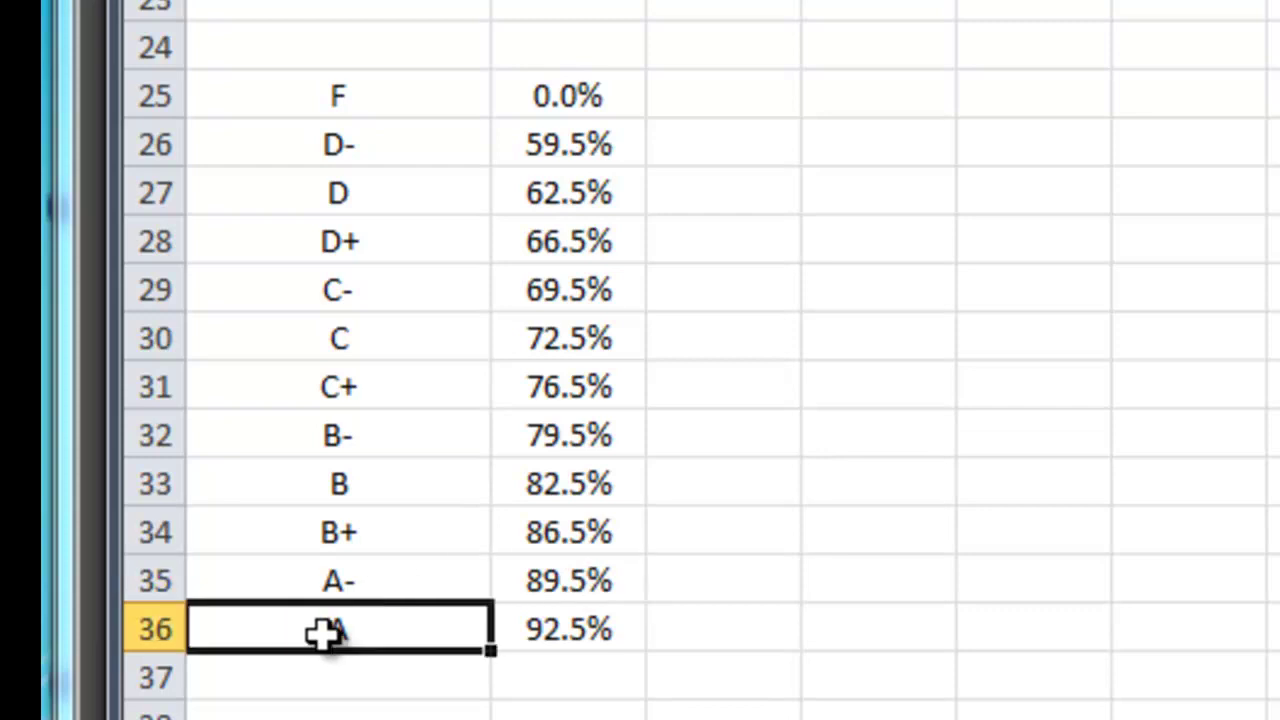
pyautogui.click(592, 634)
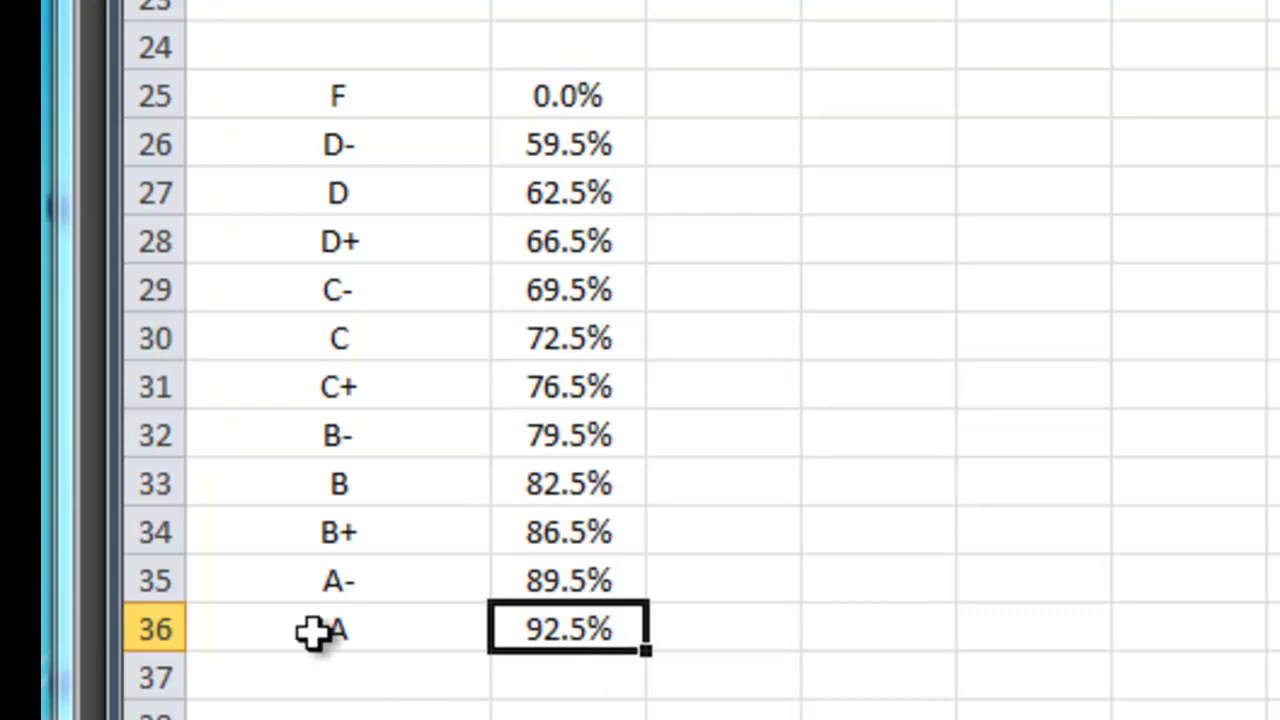
pyautogui.moveTo(272, 101); pyautogui.dragTo(571, 643)
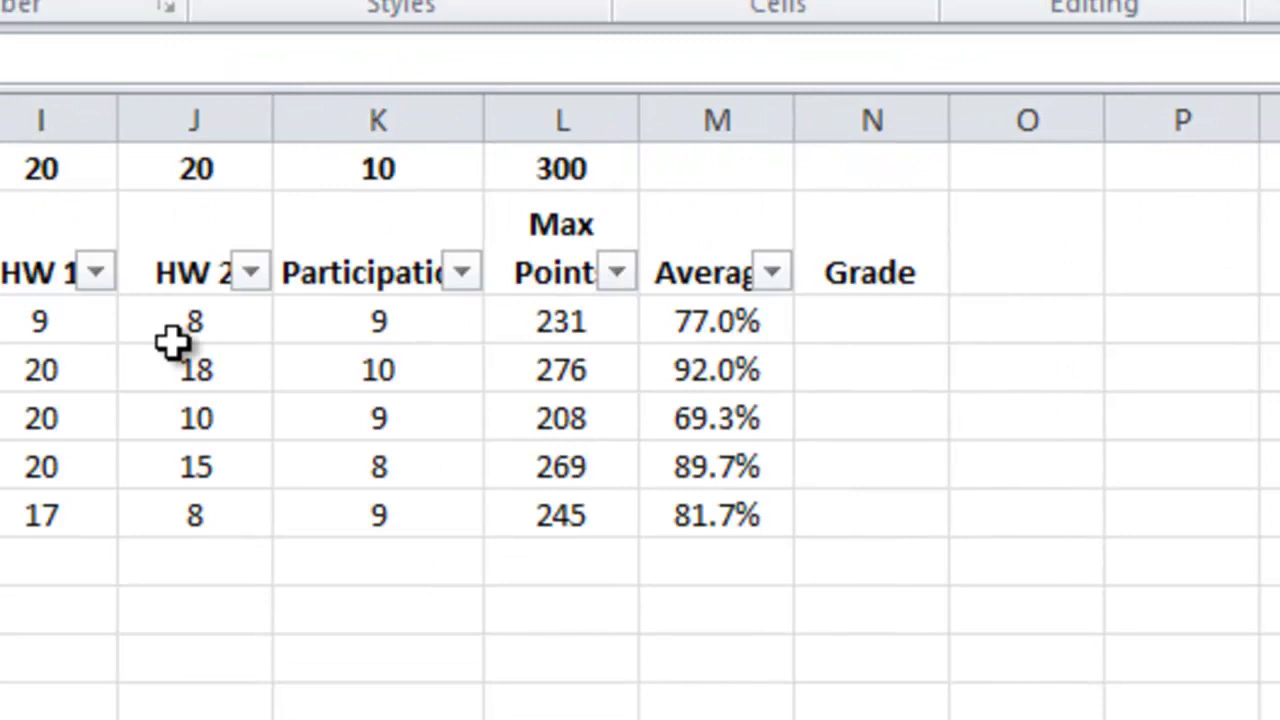
# Compare the C+ band starting at 76.5% with the first student's 77.0% average
pyautogui.click(840, 322)
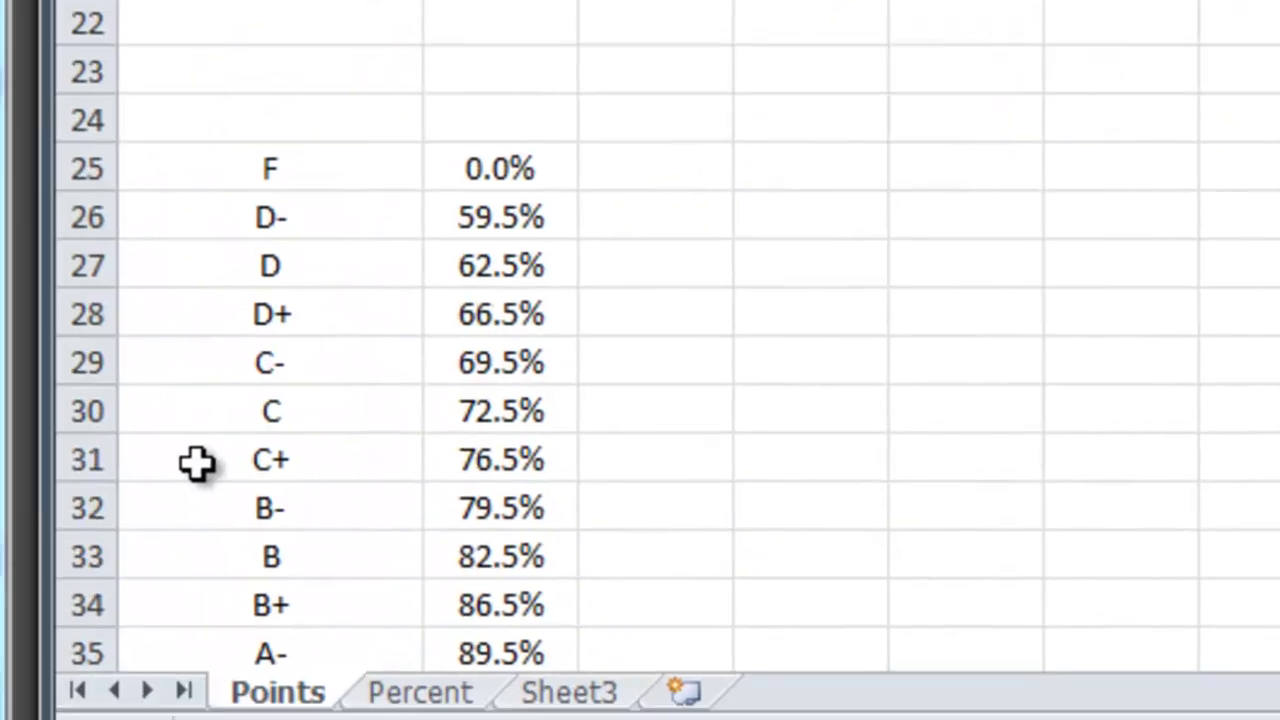
pyautogui.moveTo(197, 462); pyautogui.dragTo(460, 472)
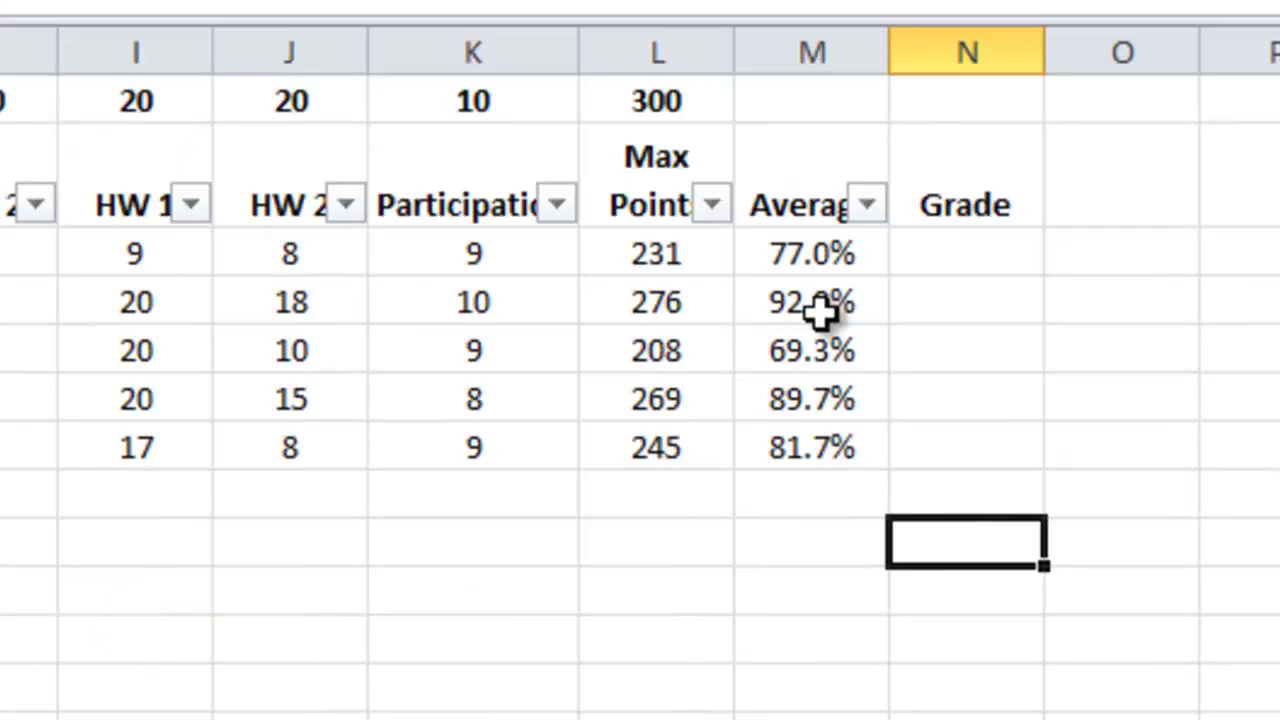
pyautogui.click(697, 330)
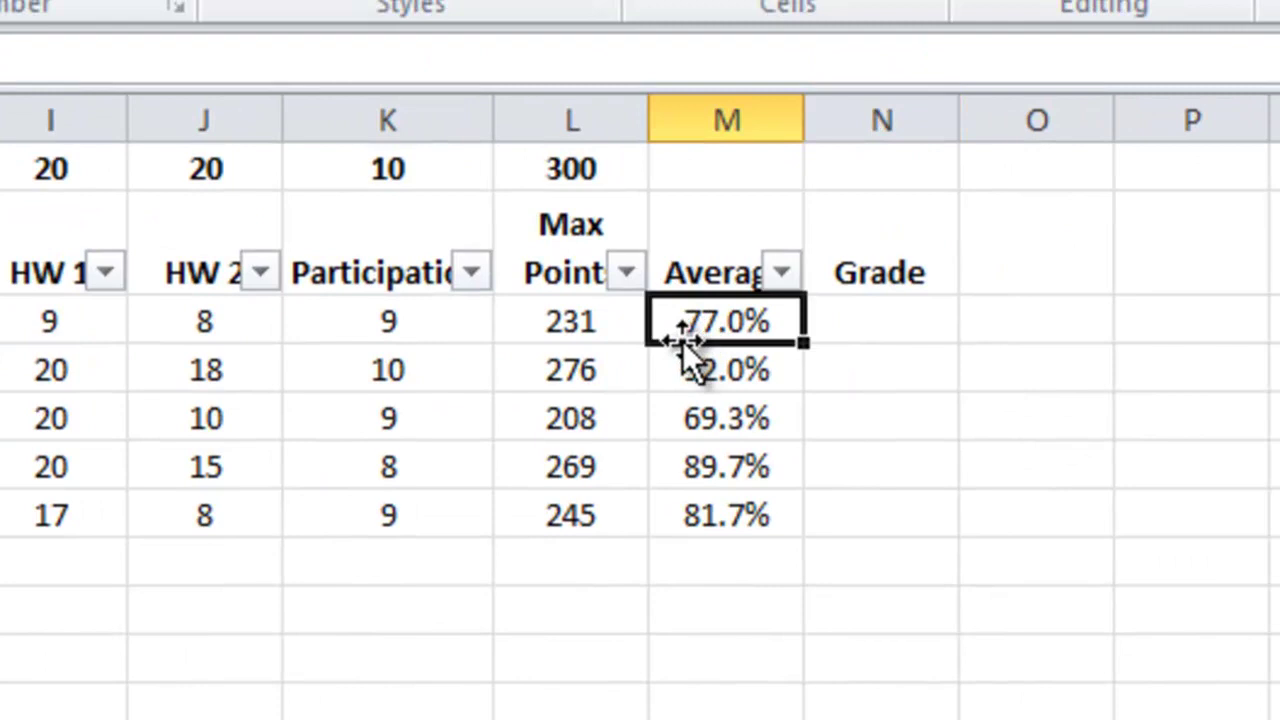
# Enter =LOOKUP(M3,B25:B36,A25:A36) in the first Grade cell, returning C+
pyautogui.click(876, 314)
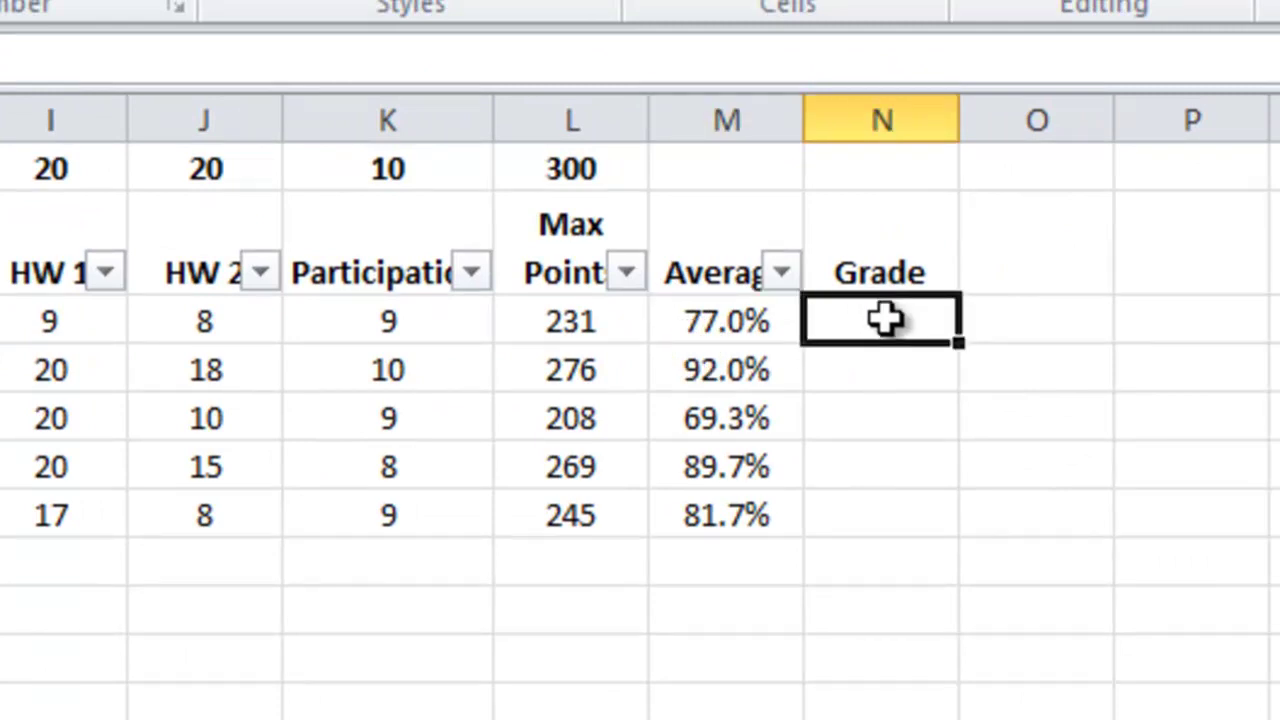
pyautogui.write('=l')
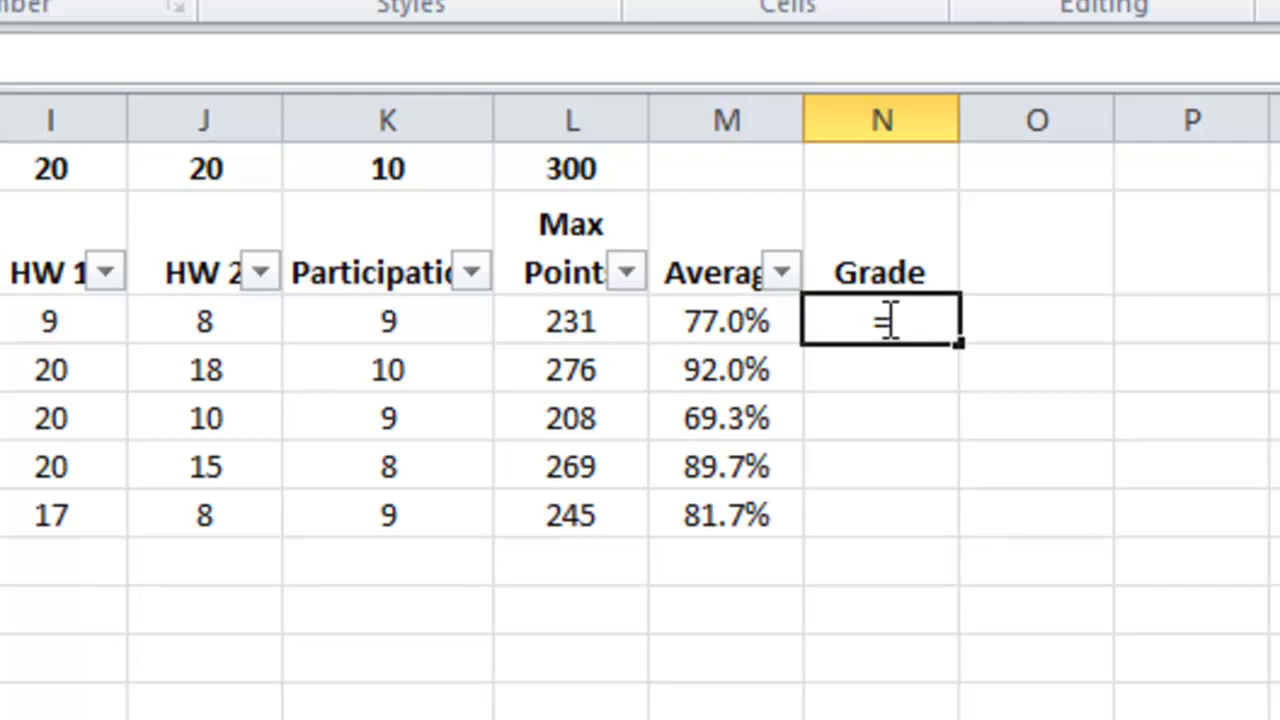
pyautogui.write('ookup')
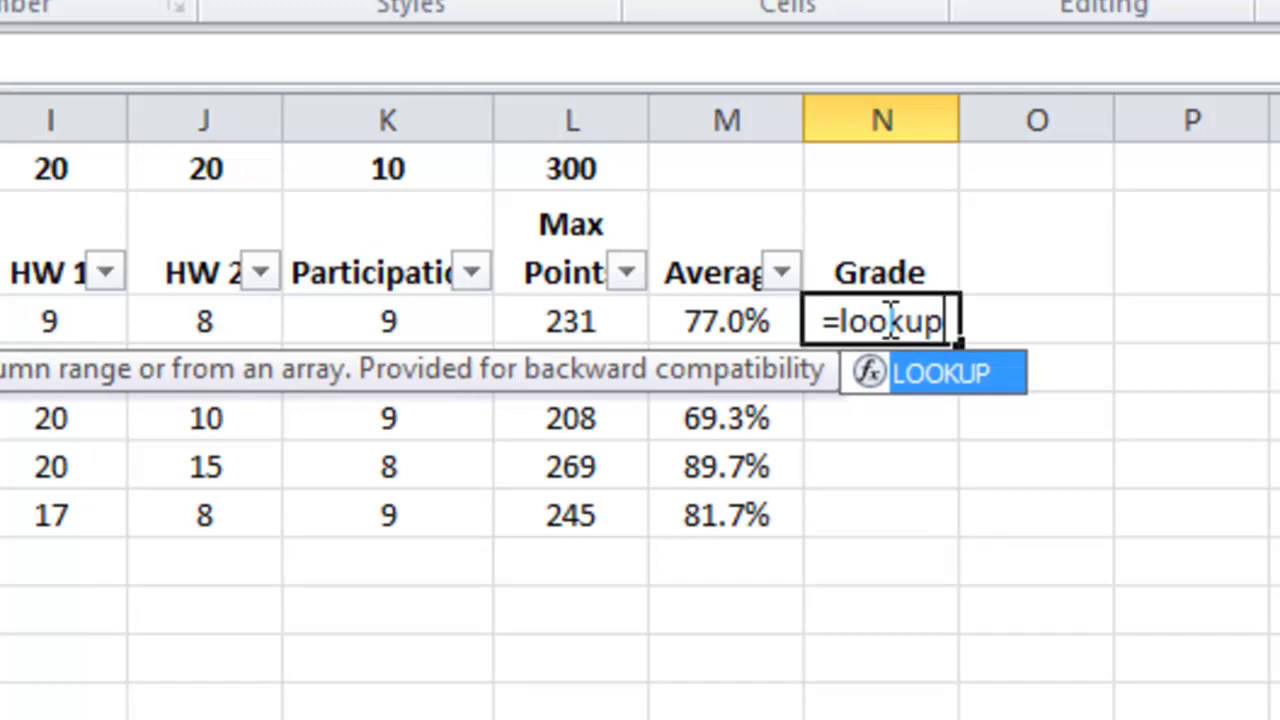
pyautogui.write('(')
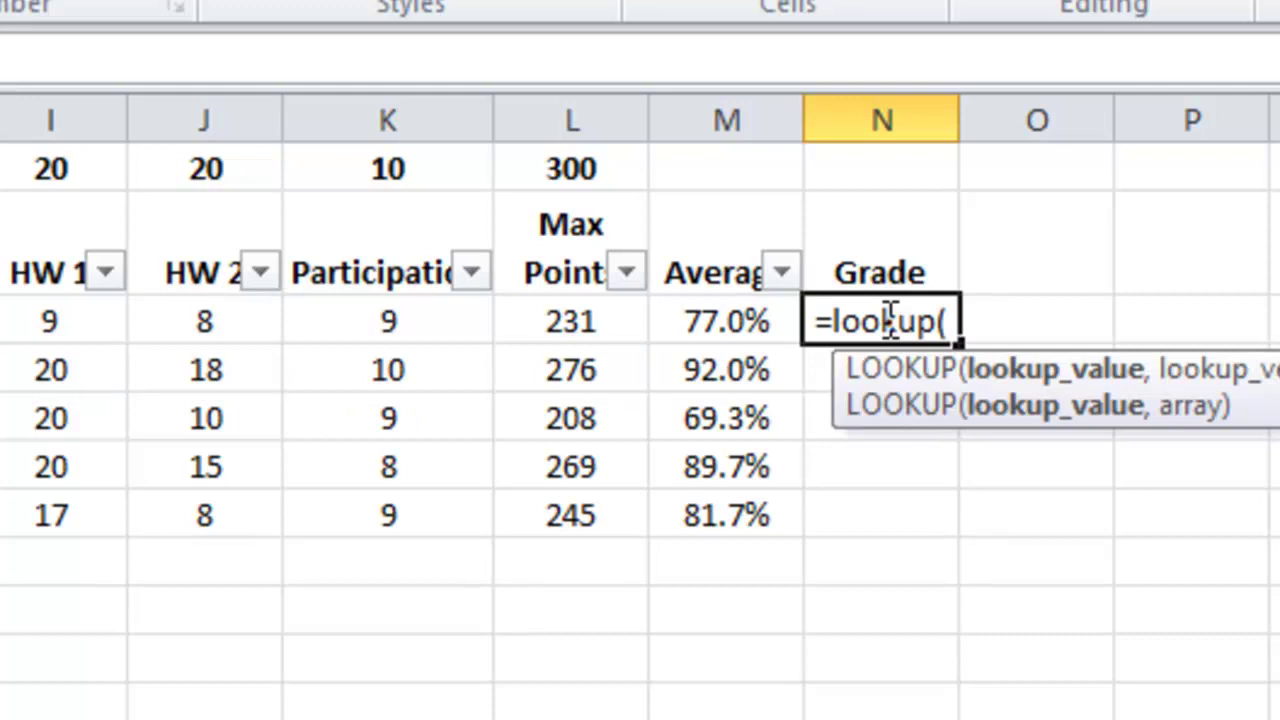
pyautogui.click(700, 320)
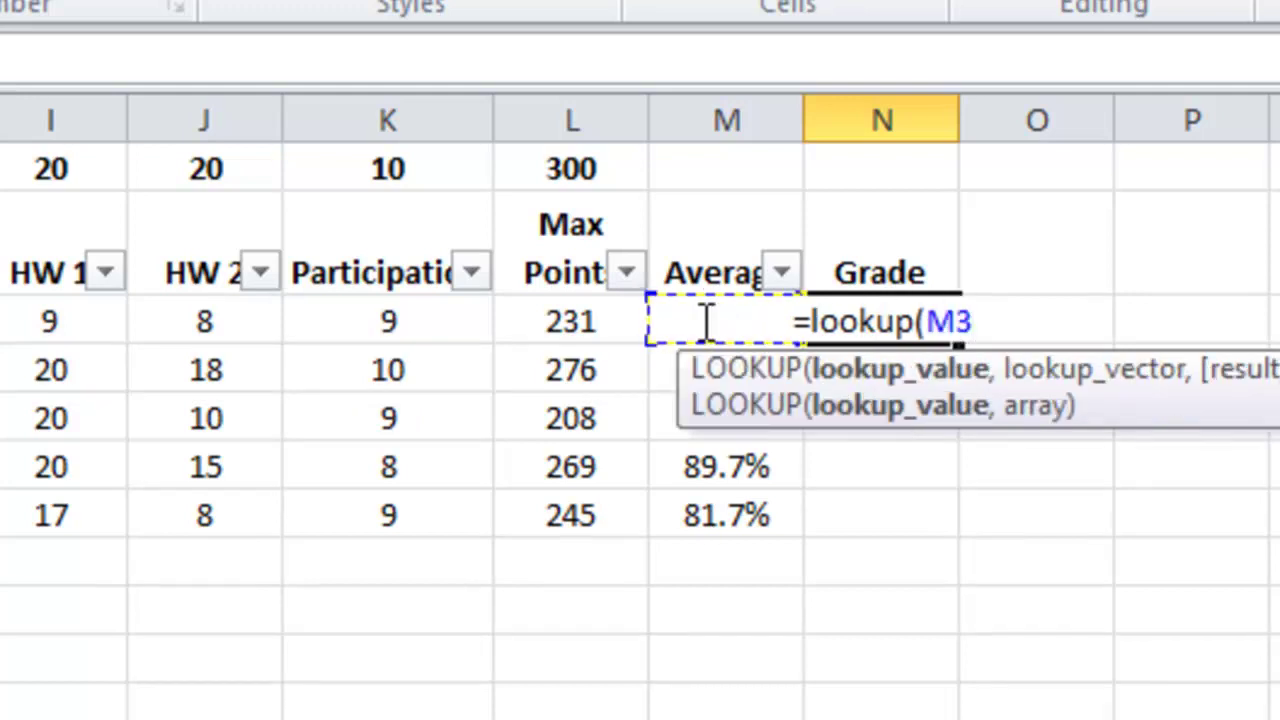
pyautogui.write(',')
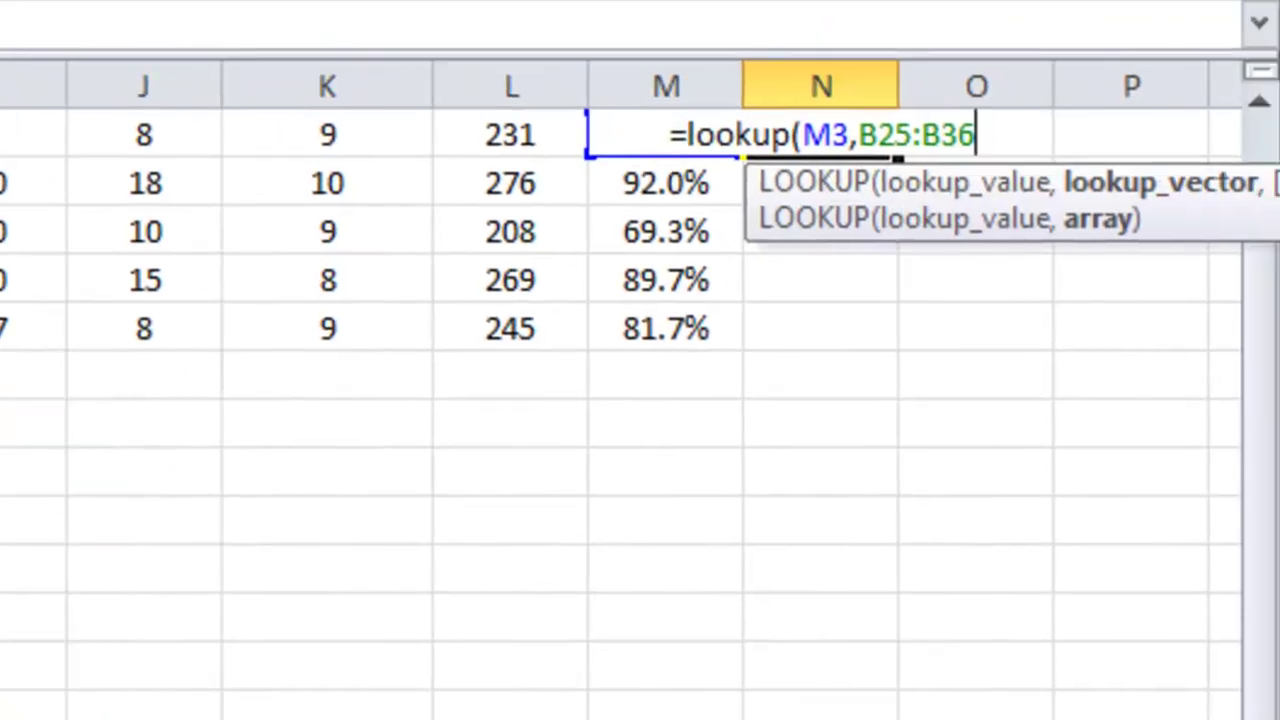
pyautogui.write(',')
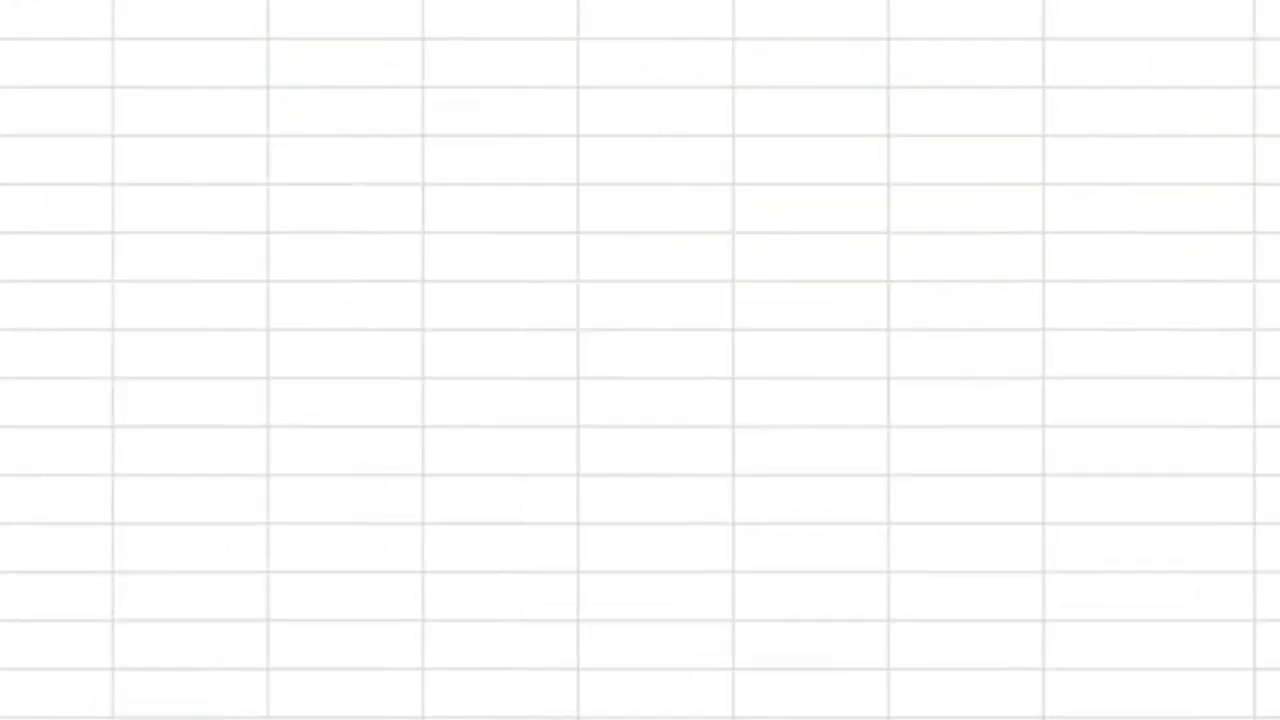
pyautogui.moveTo(250, 93); pyautogui.dragTo(251, 623)
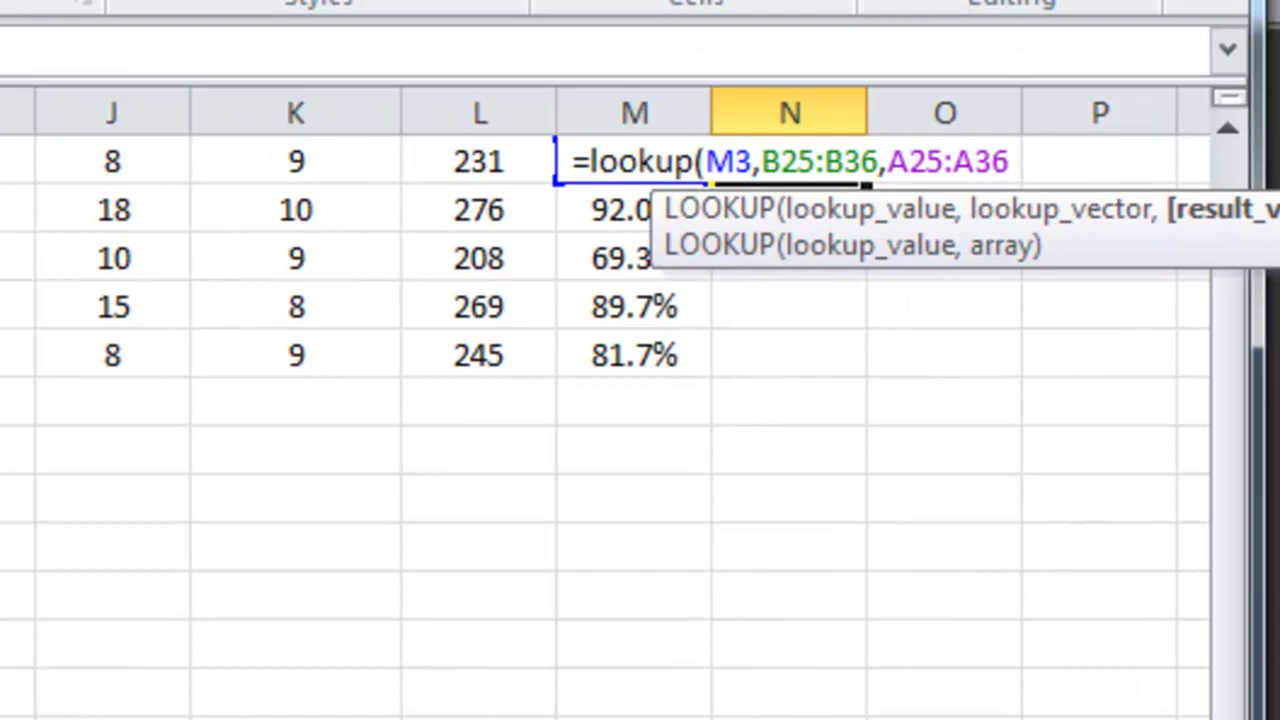
pyautogui.write(')')
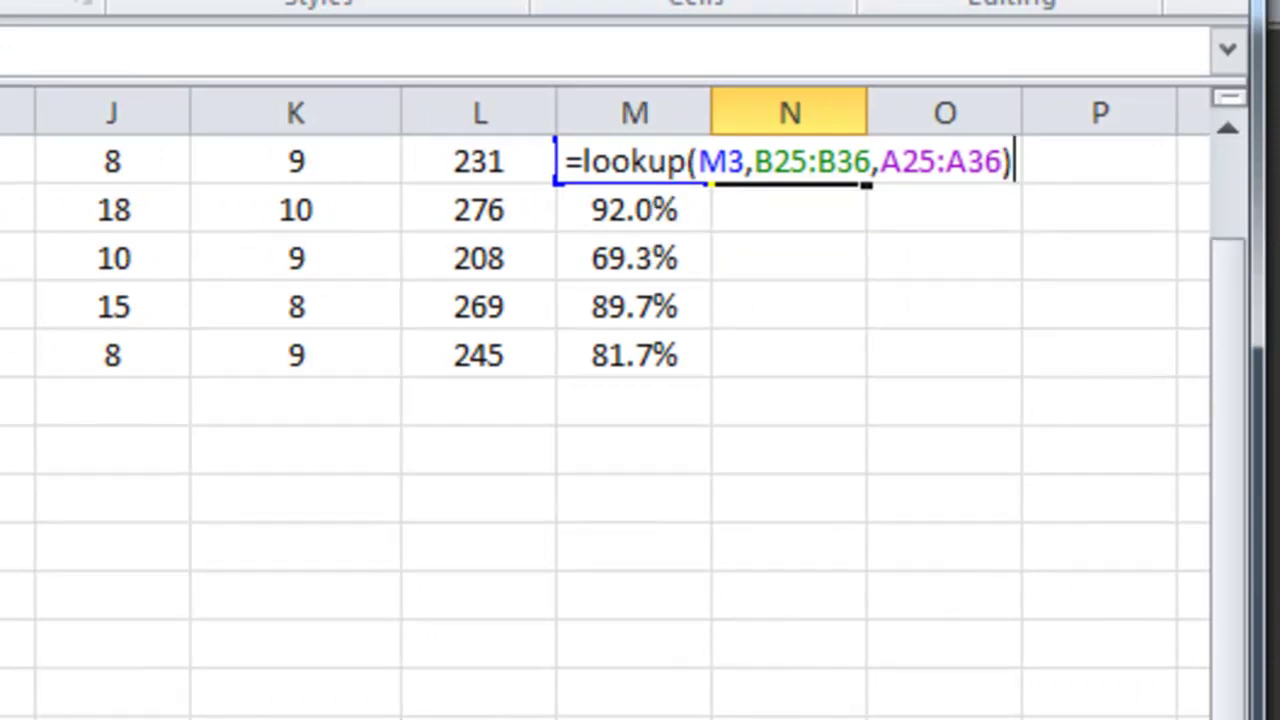
pyautogui.press('Return')
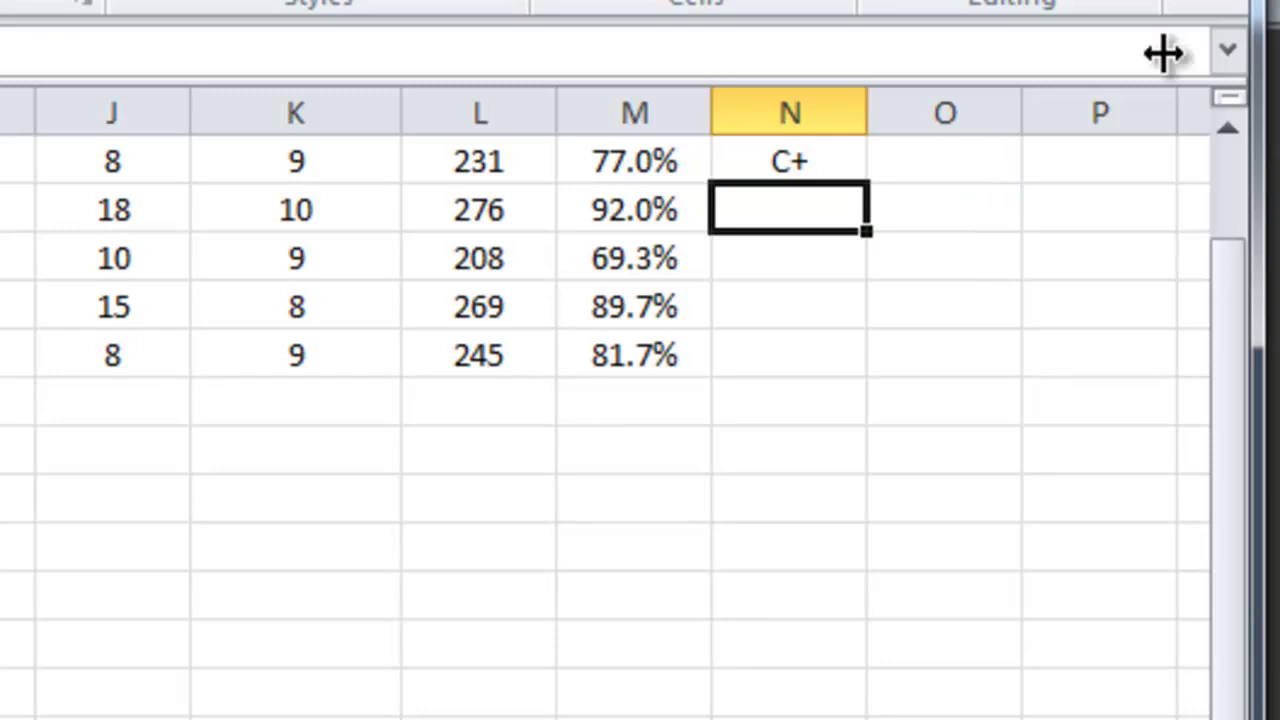
# Fill the first grade formula down through the fifth student and review the five results
pyautogui.scroll(1, 1245, 688)
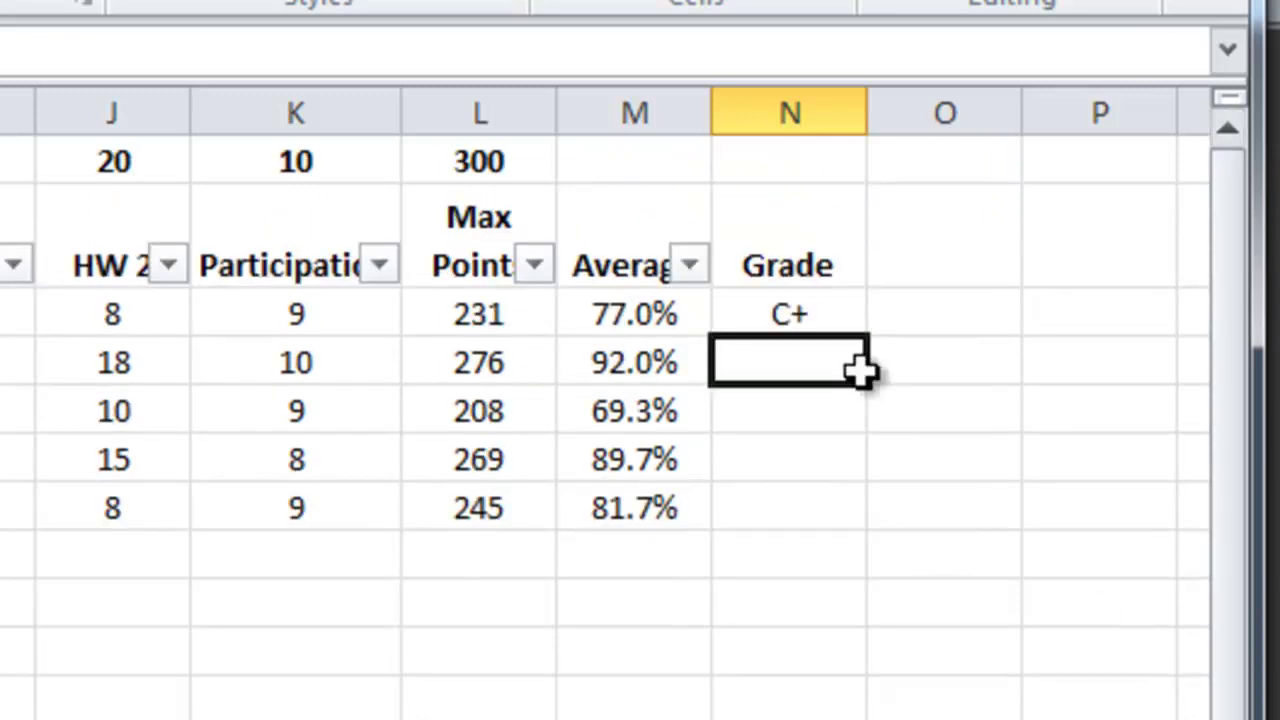
pyautogui.click(826, 314)
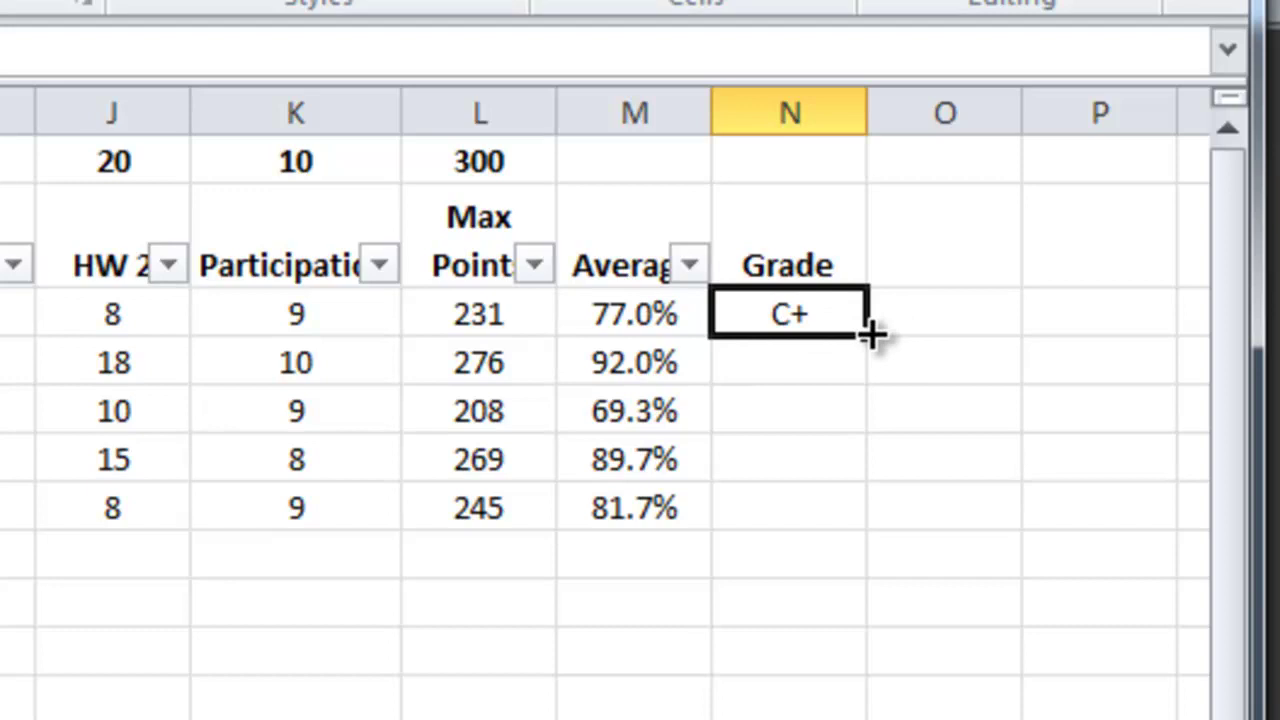
pyautogui.moveTo(870, 335); pyautogui.dragTo(872, 541)
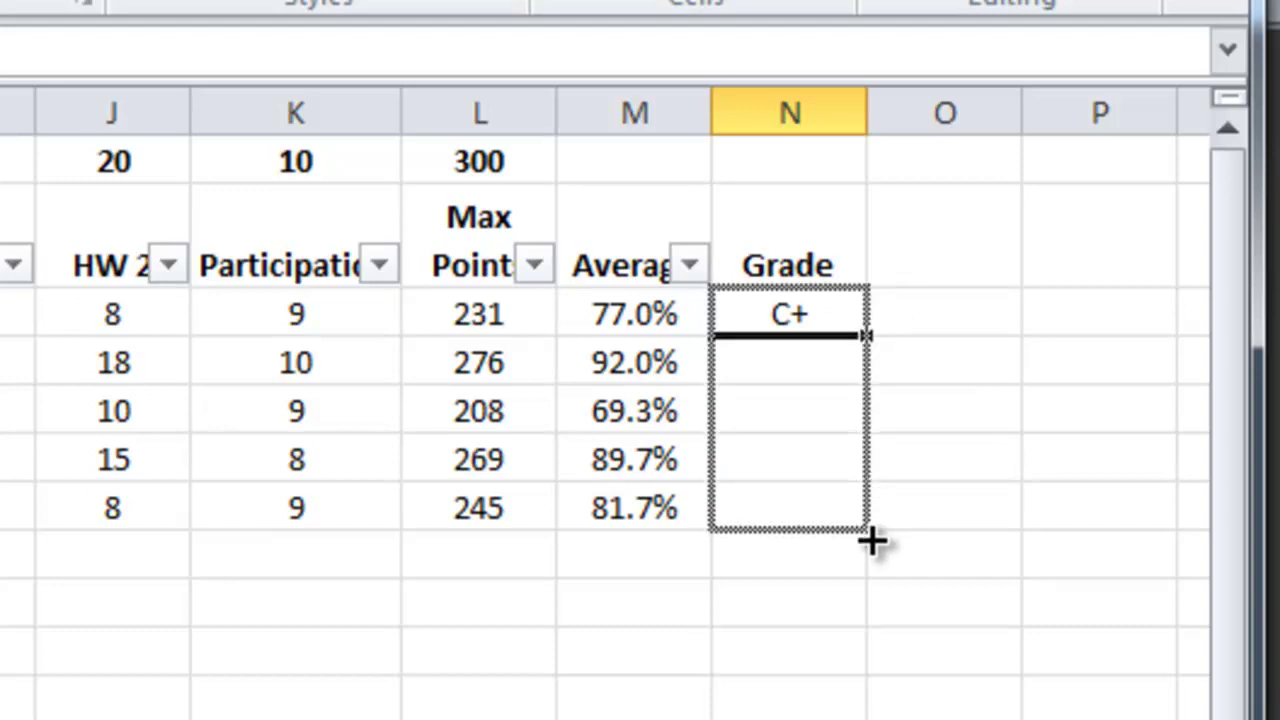
pyautogui.moveTo(872, 541); pyautogui.dragTo(872, 541)
pyautogui.click(766, 615)
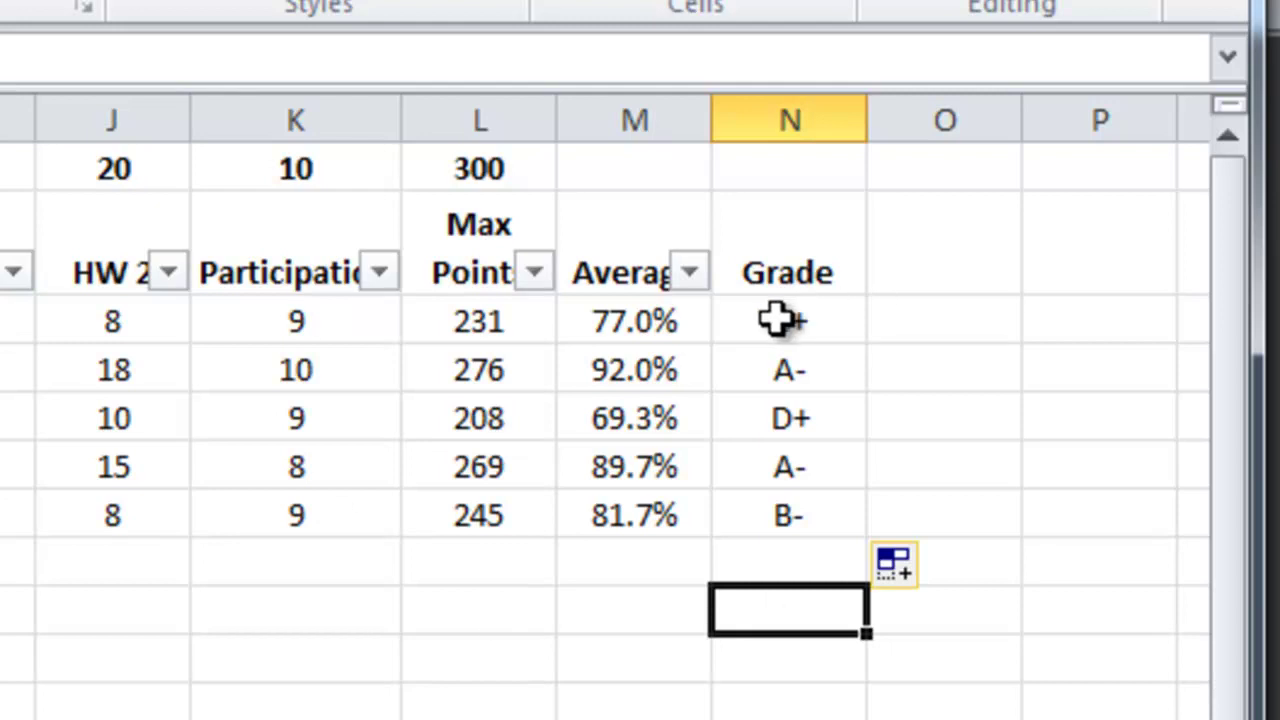
pyautogui.click(744, 320)
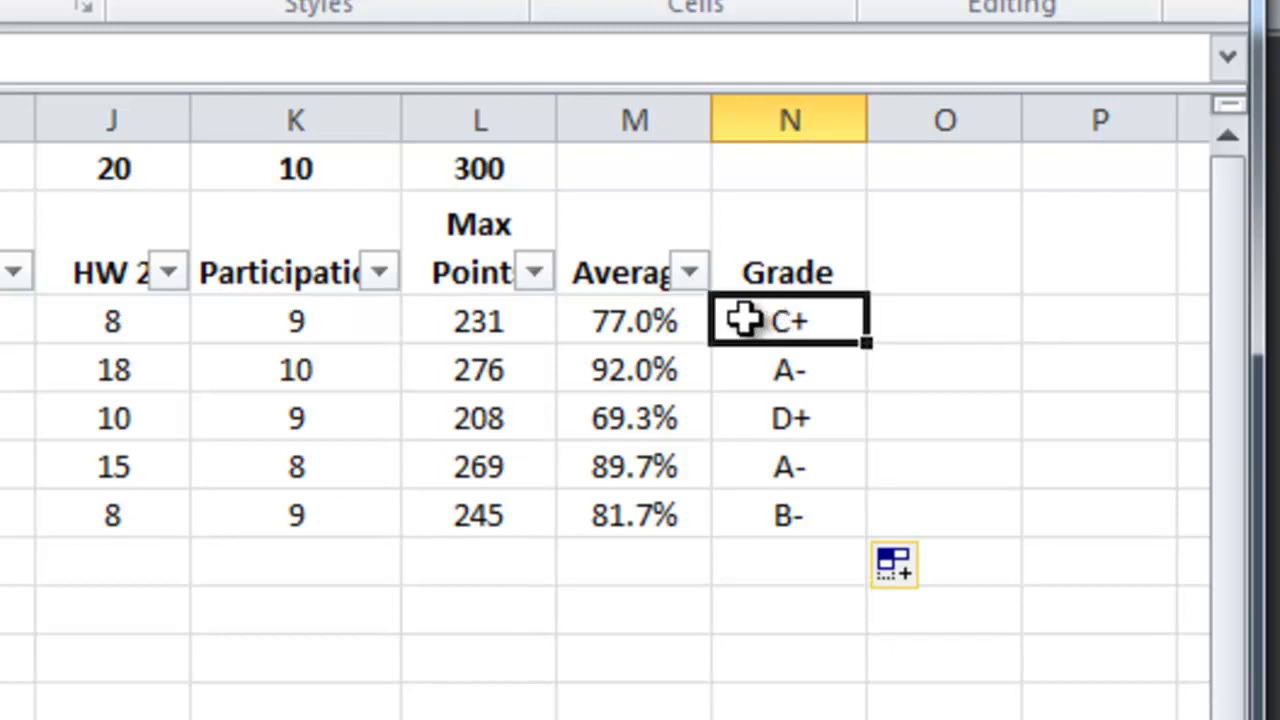
pyautogui.moveTo(865, 343); pyautogui.dragTo(862, 536)
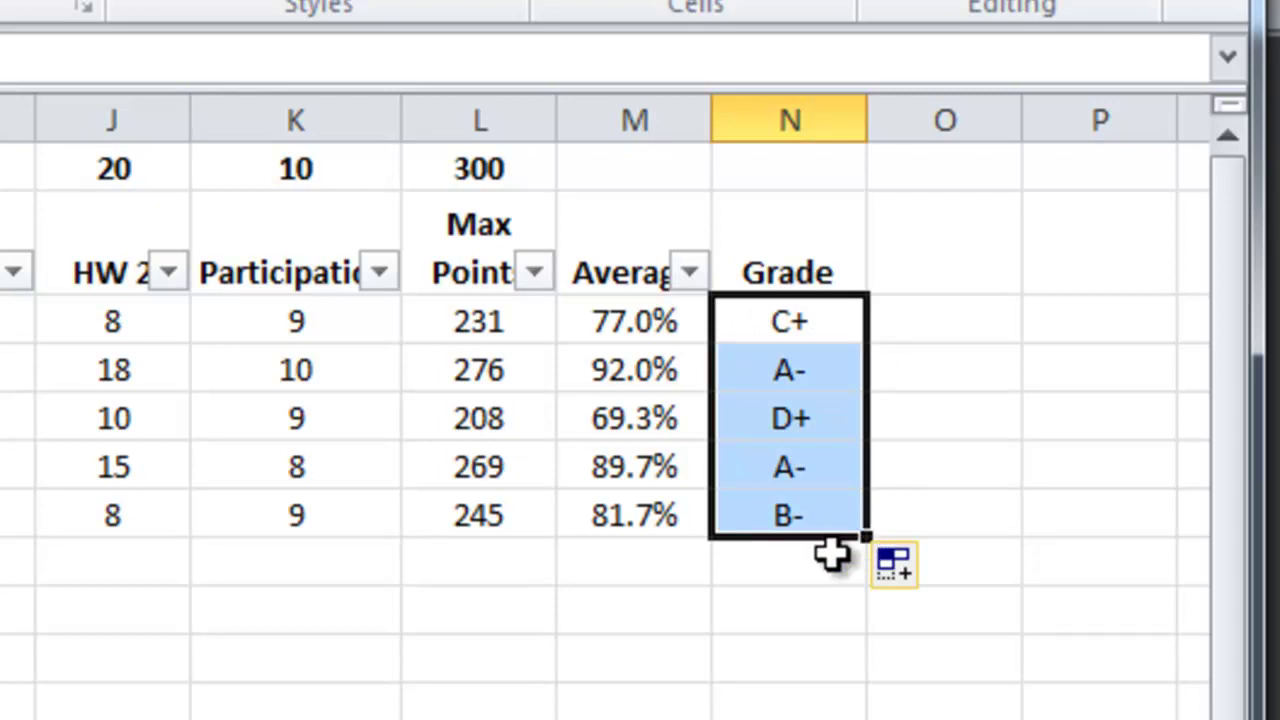
pyautogui.click(803, 612)
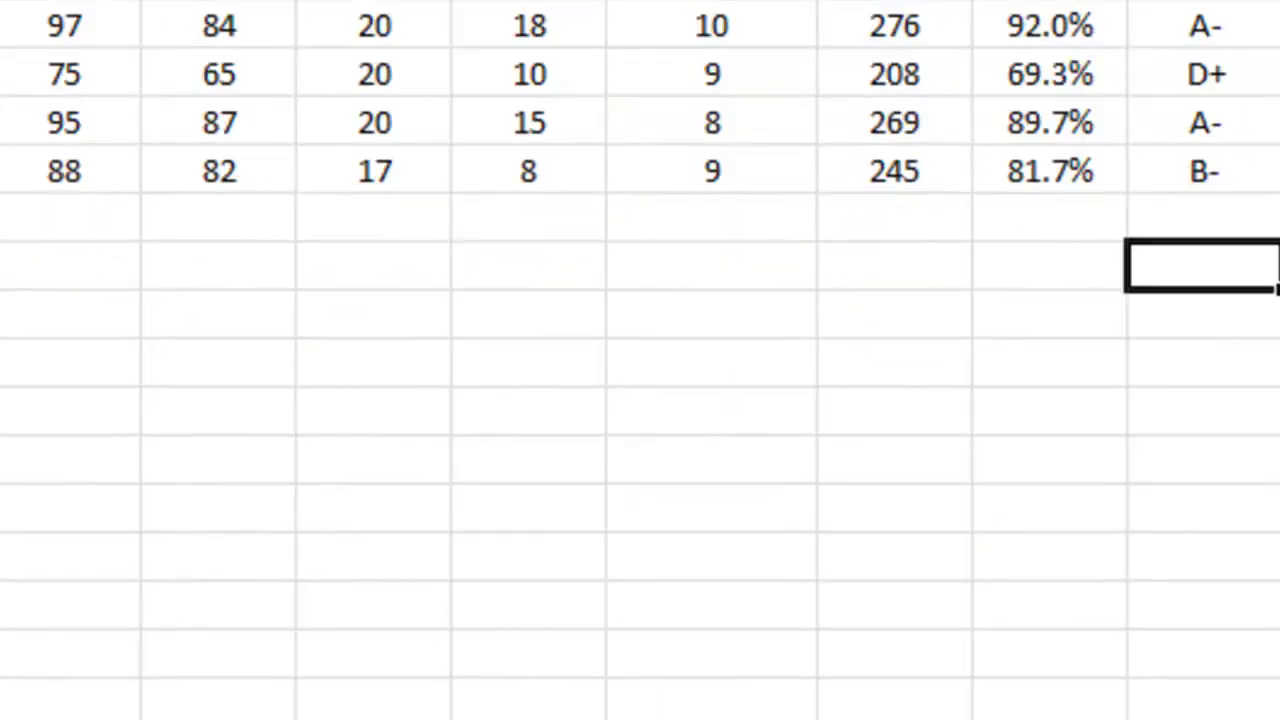
# Select the grading scale's cutoff percentages from 0.0% to 92.5%
pyautogui.scroll(-2, 697, 178)
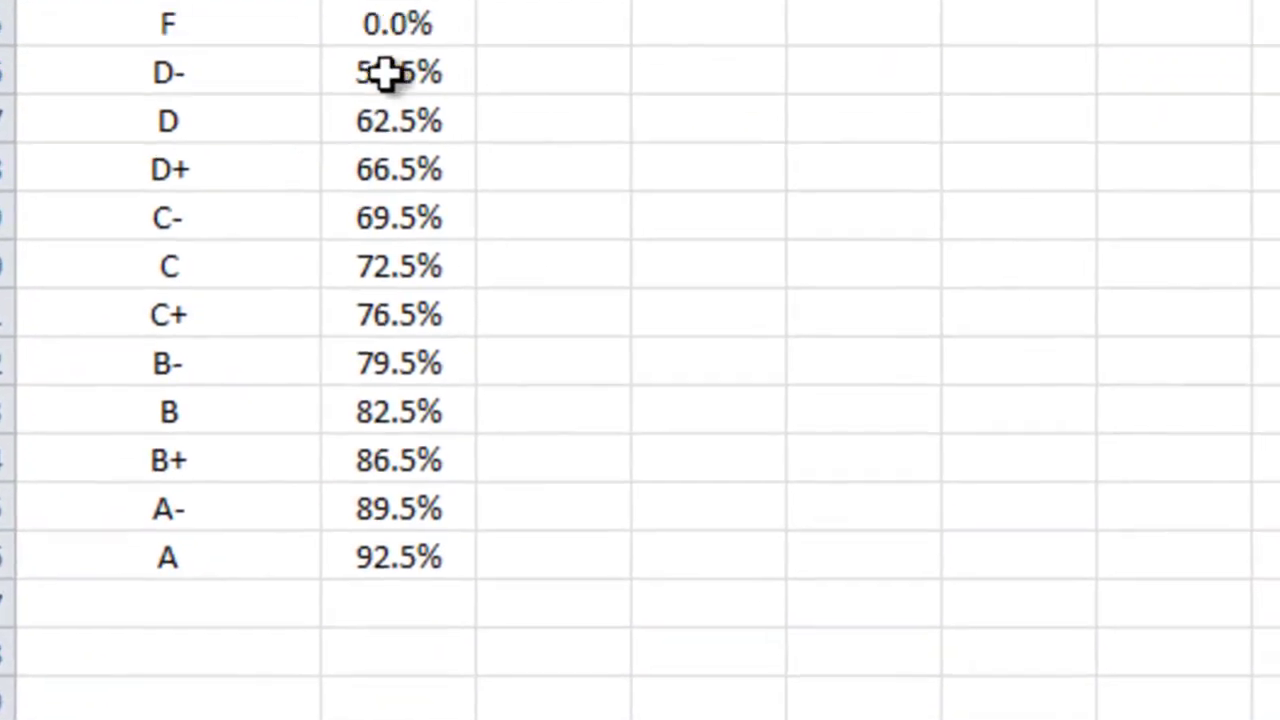
pyautogui.moveTo(380, 123); pyautogui.dragTo(365, 677)
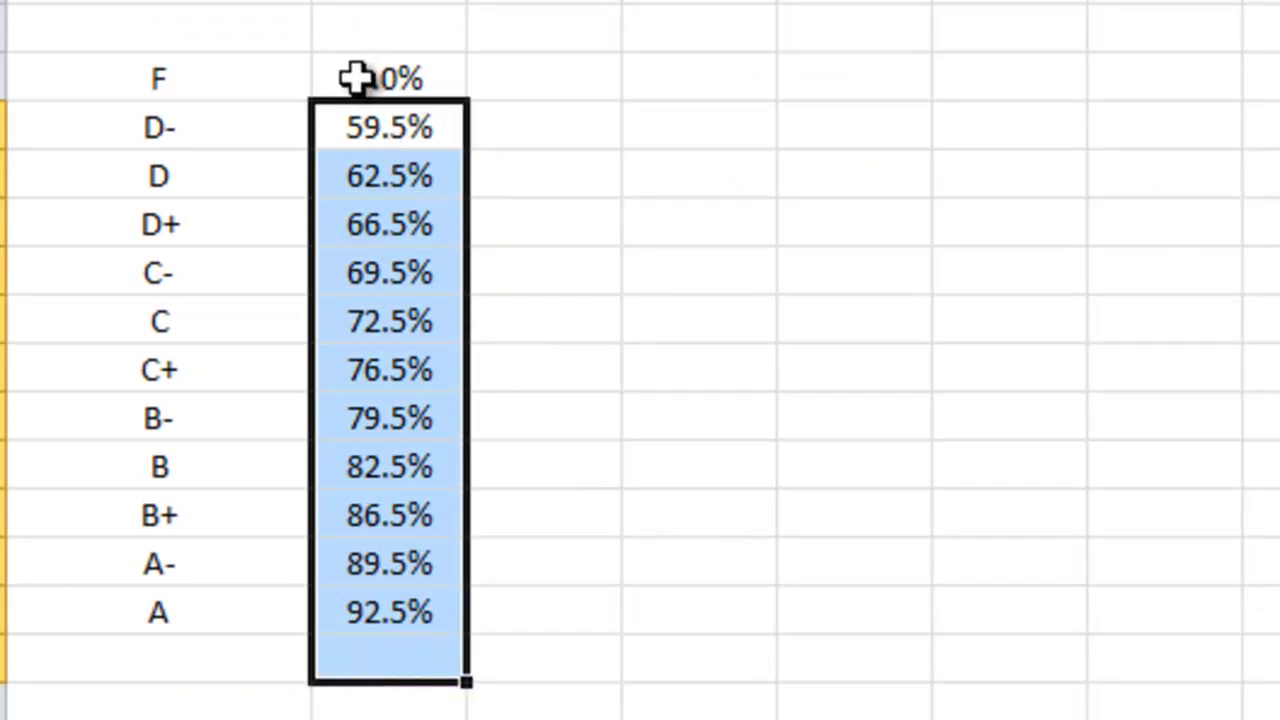
pyautogui.moveTo(351, 77); pyautogui.dragTo(371, 611)
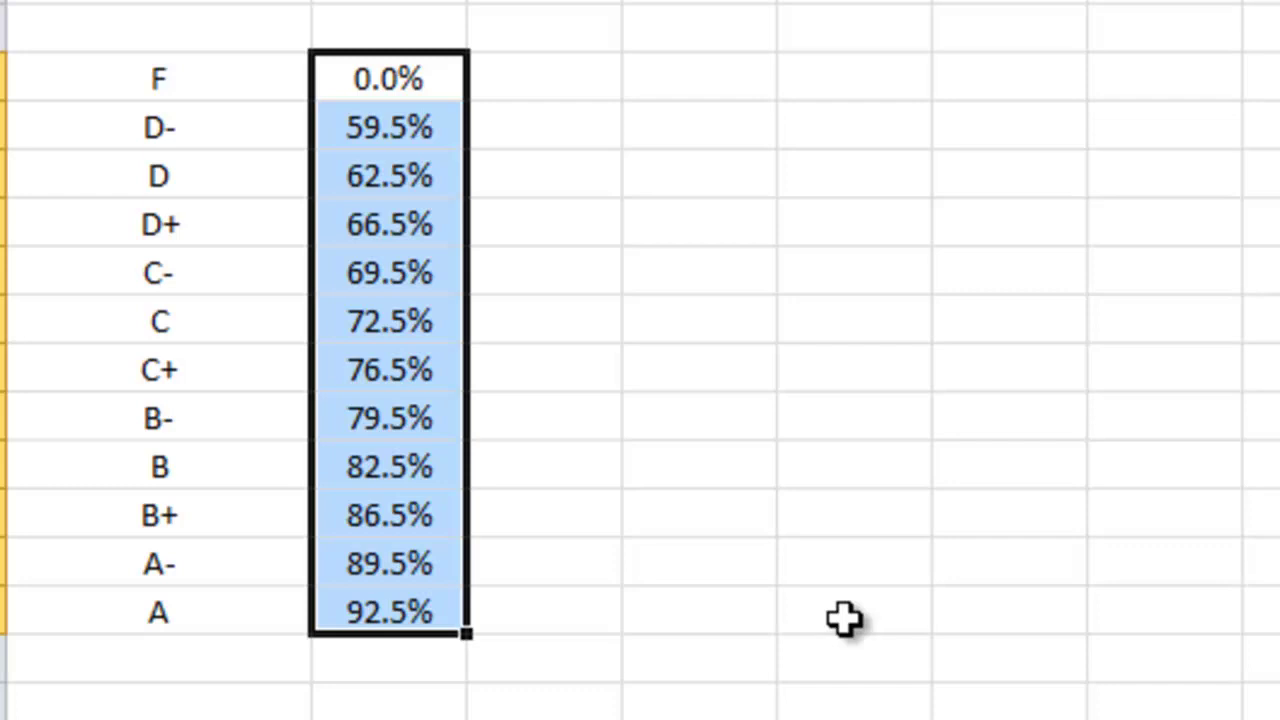
pyautogui.scroll(1, 793, 617)
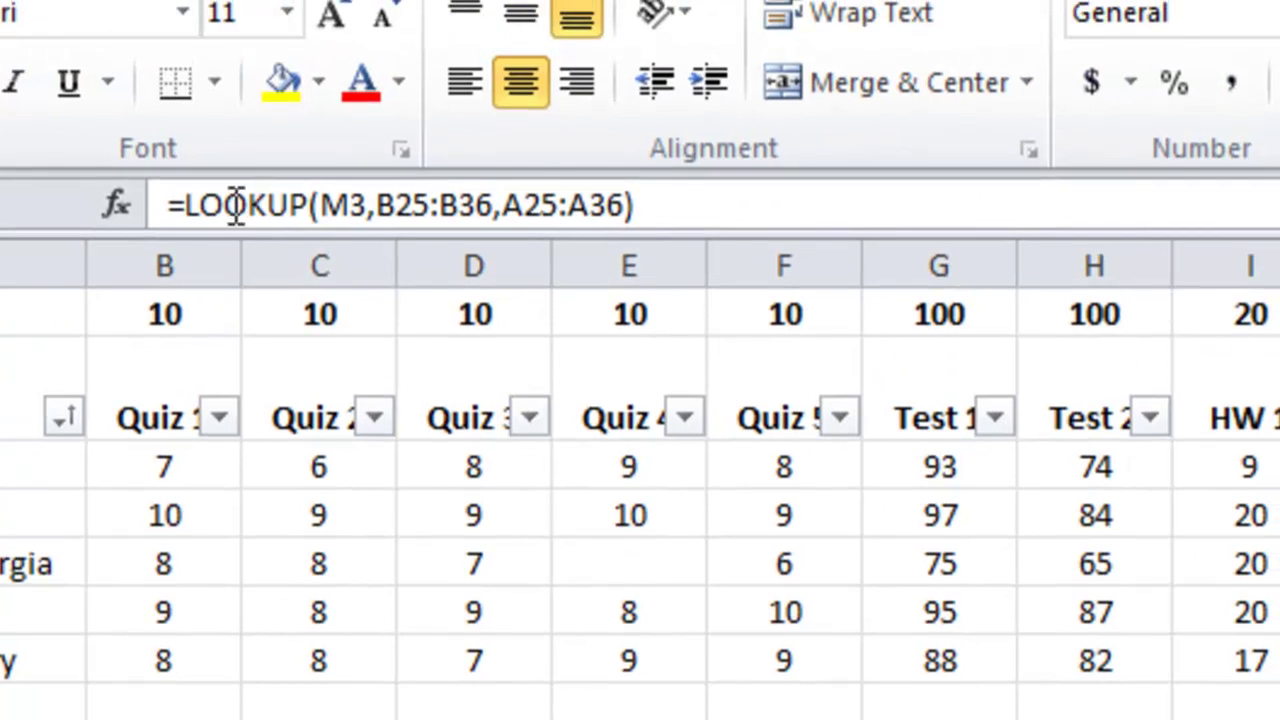
# In the first Grade formula, make the cutoff range absolute as $B$25:$B$36
pyautogui.click(378, 207)
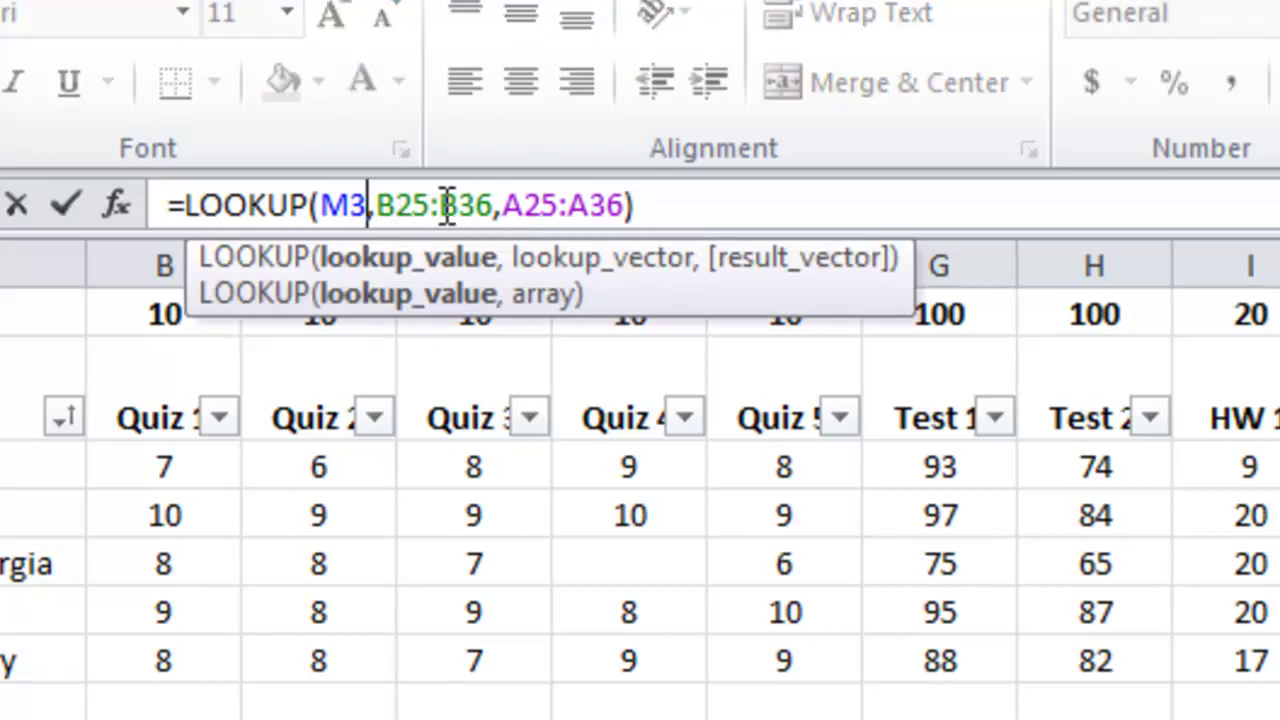
pyautogui.click(383, 207)
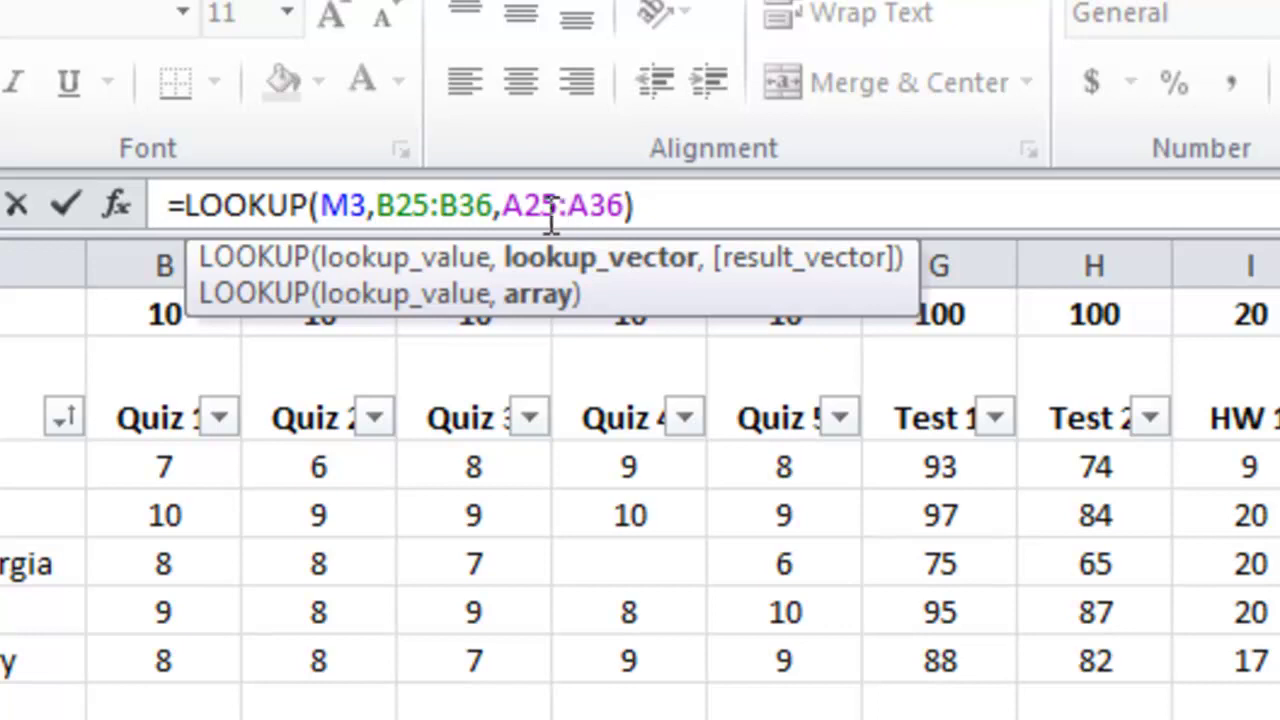
pyautogui.write('$')
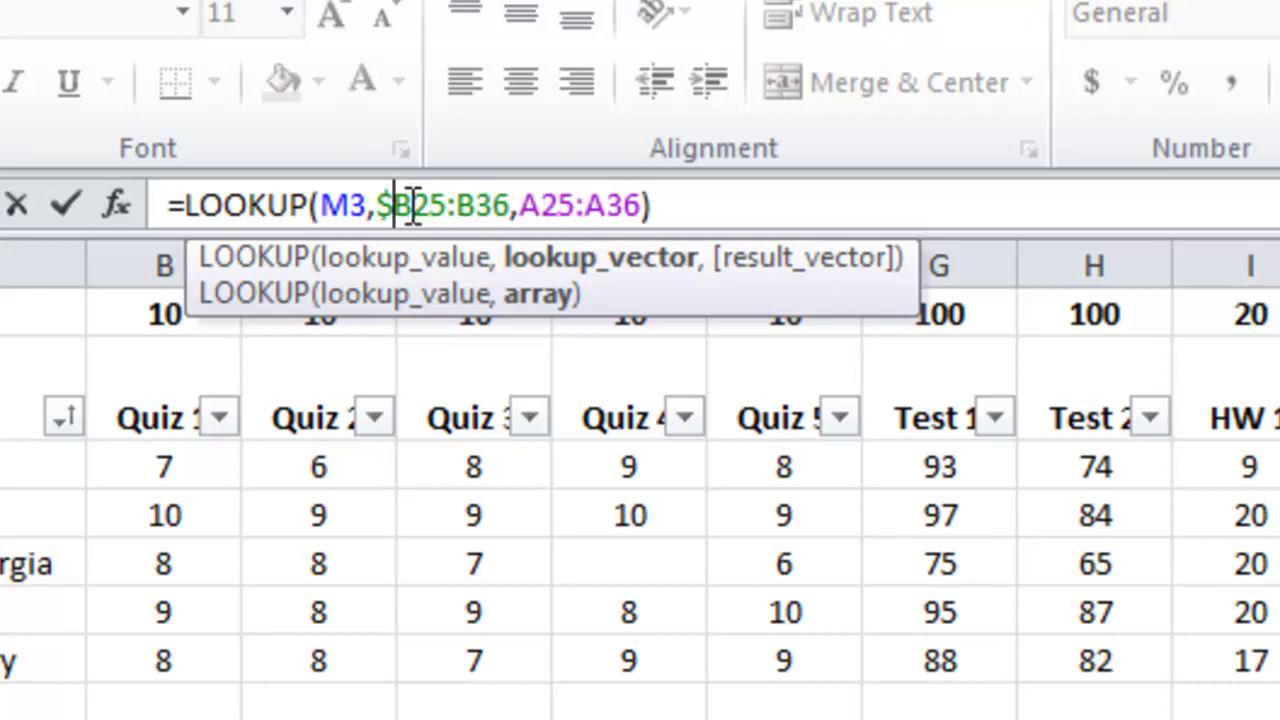
pyautogui.press('Right')
pyautogui.write('$')
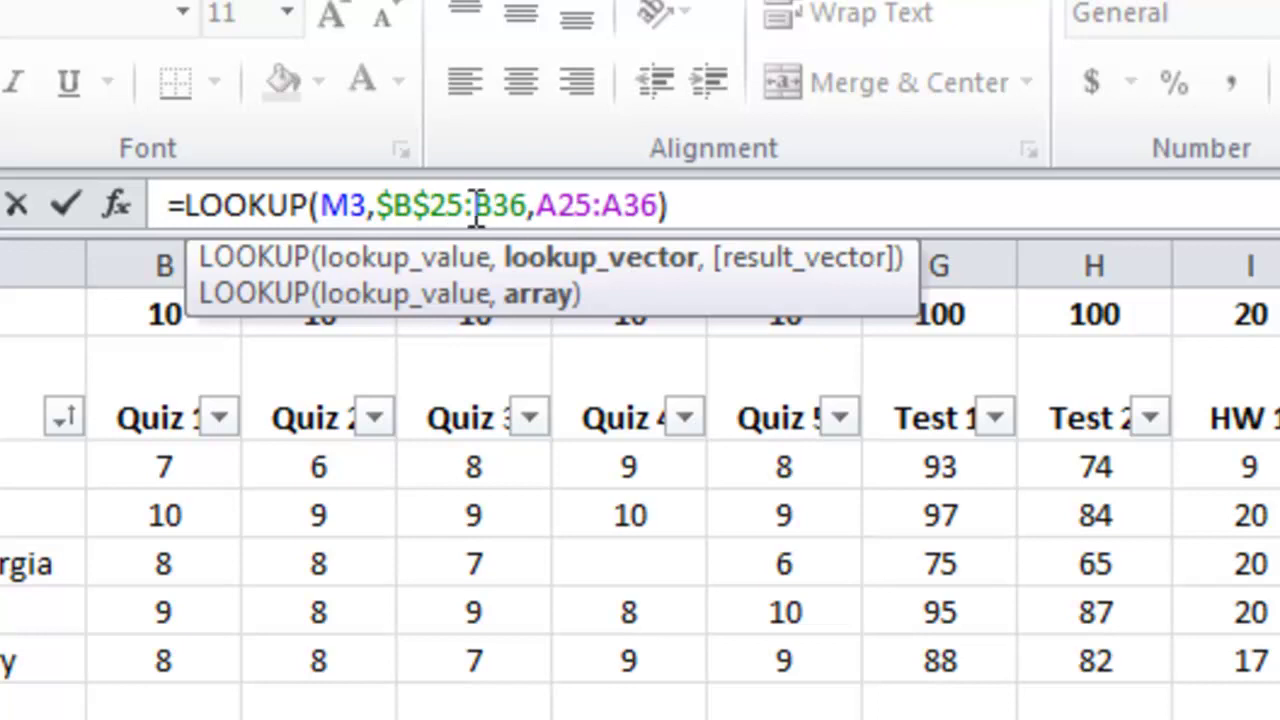
pyautogui.press('Right')
pyautogui.press('Right')
pyautogui.press('Right')
pyautogui.write('$')
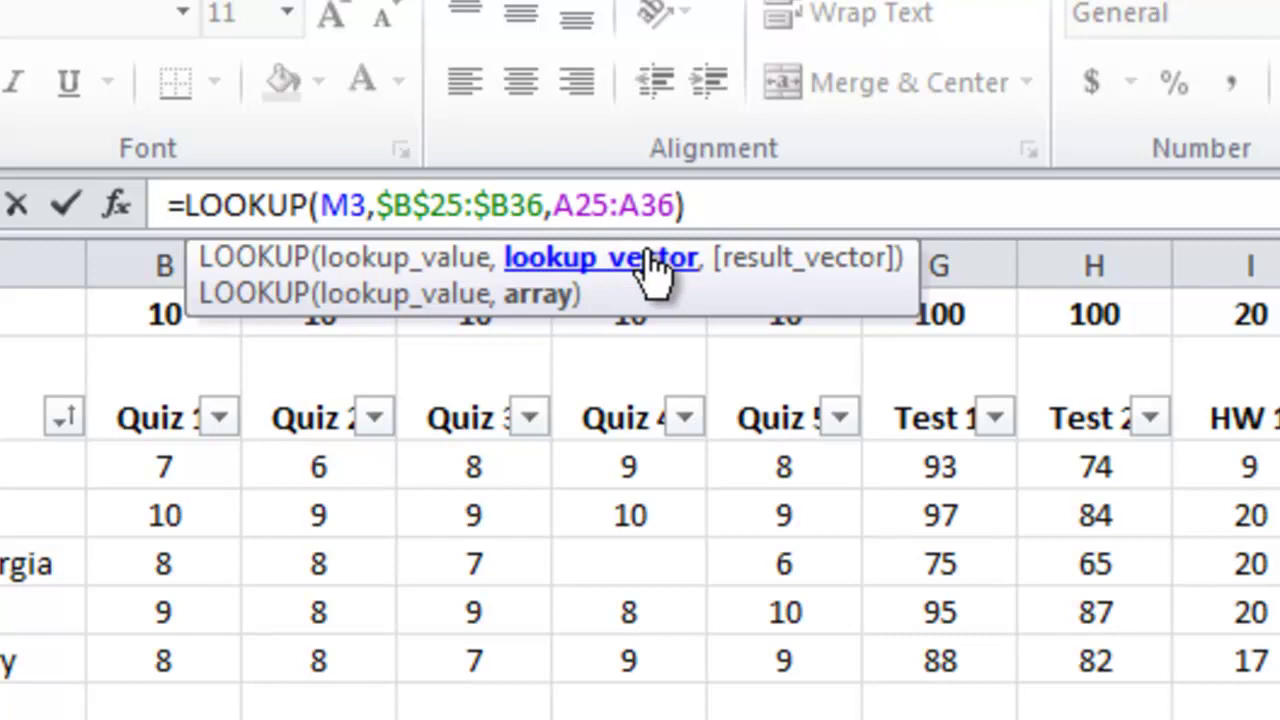
pyautogui.press('Right')
pyautogui.write('$')
# Make the letter range absolute as $A$25:$A$36 and confirm the formula
pyautogui.press('Right')
pyautogui.press('Right')
pyautogui.press('Right')
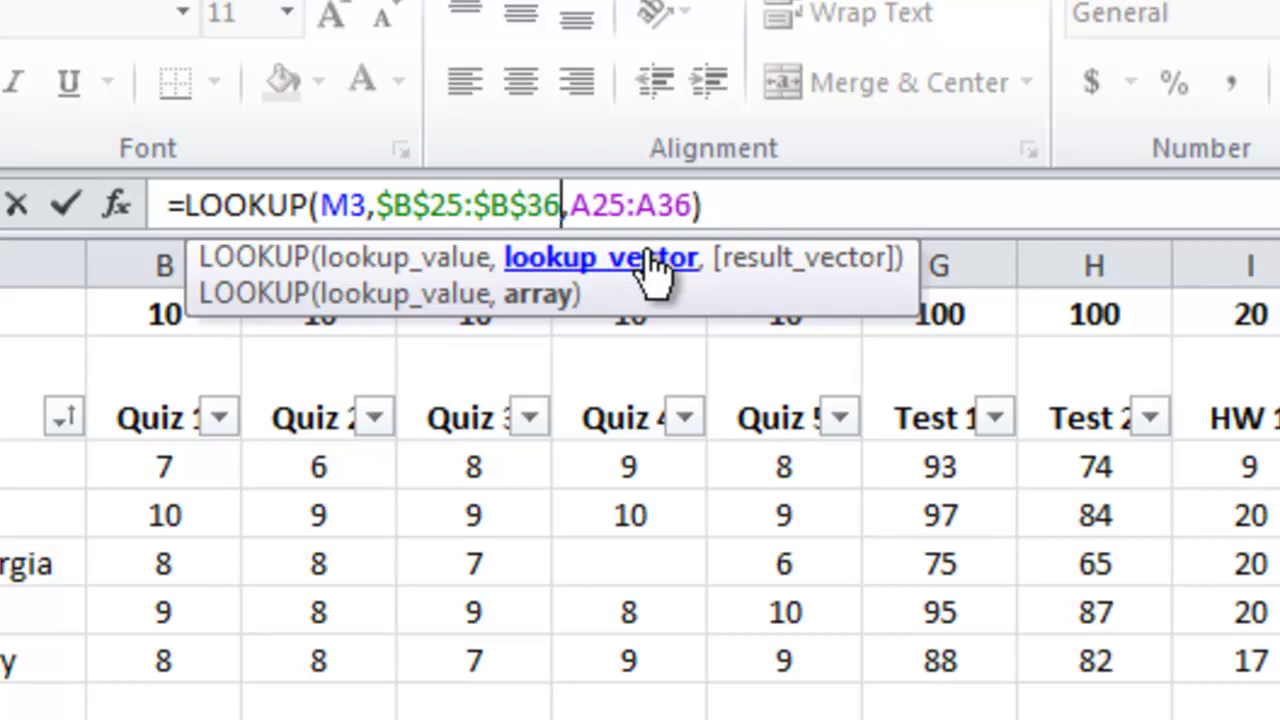
pyautogui.write('$')
pyautogui.press('Right')
pyautogui.write('$')
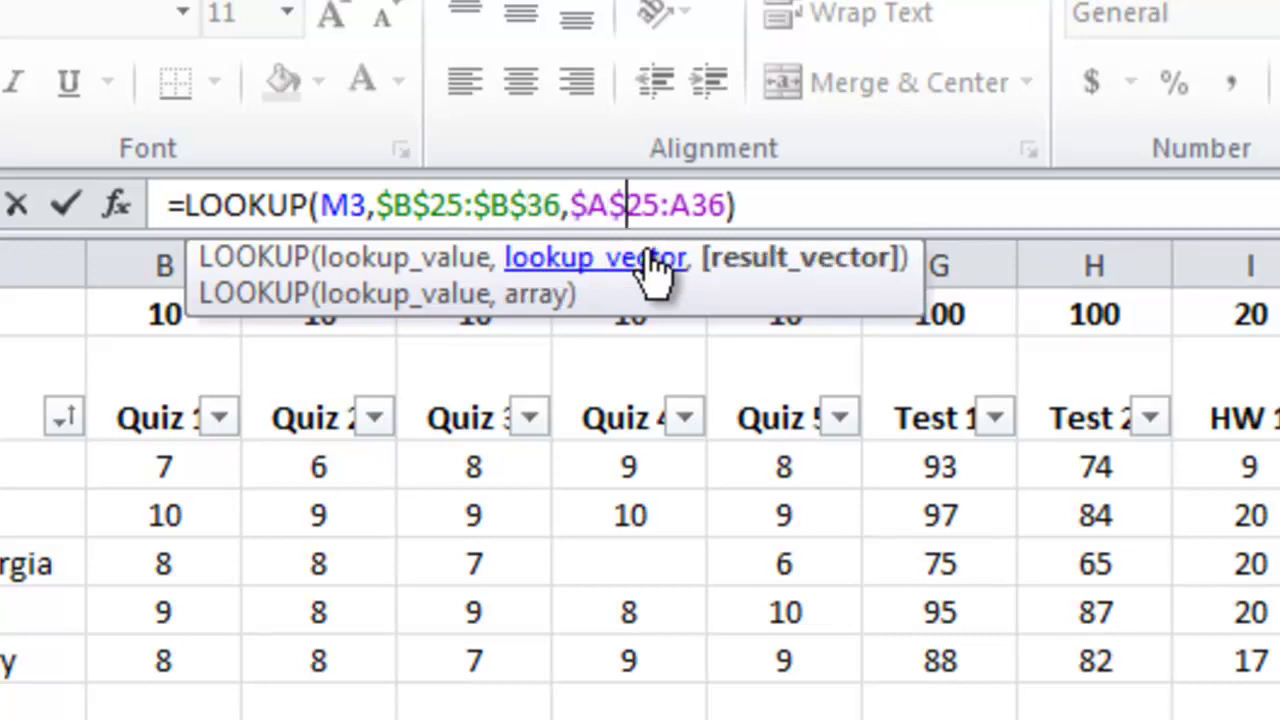
pyautogui.press('Right')
pyautogui.press('Right')
pyautogui.press('Right')
pyautogui.write('$')
pyautogui.press('Right')
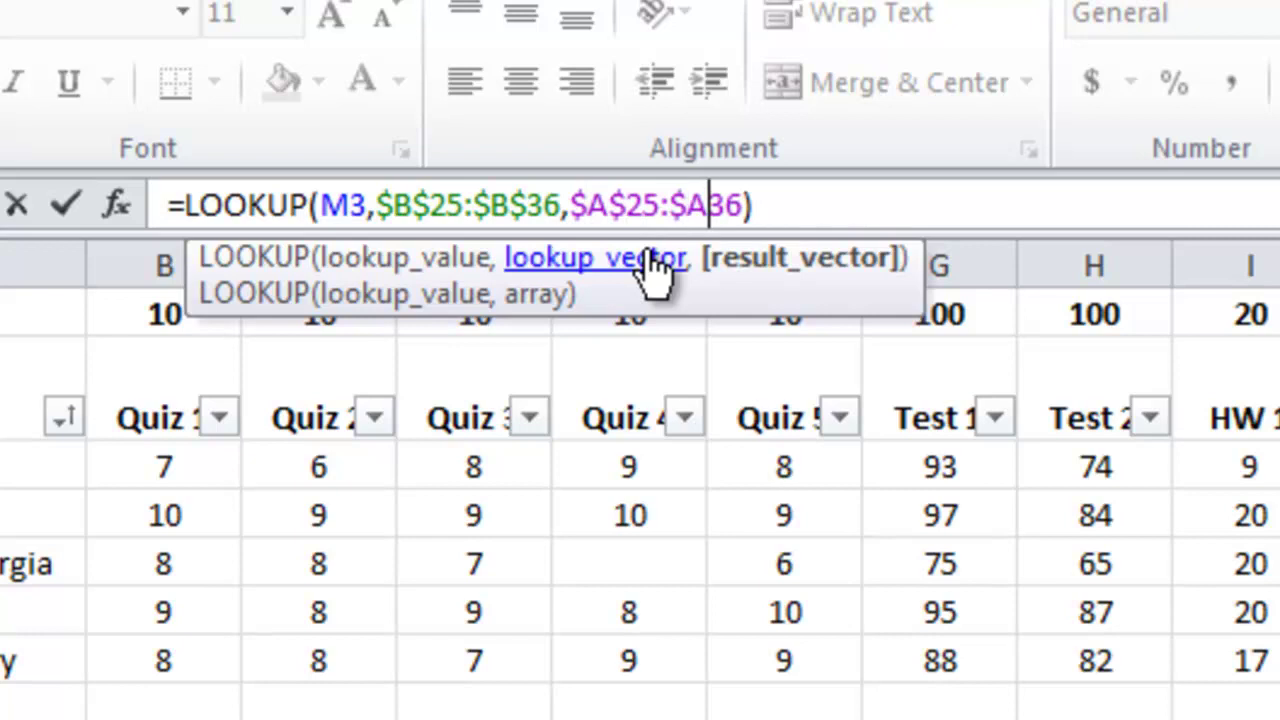
pyautogui.write('$')
pyautogui.press('Right')
pyautogui.press('Right')
pyautogui.press('Right')
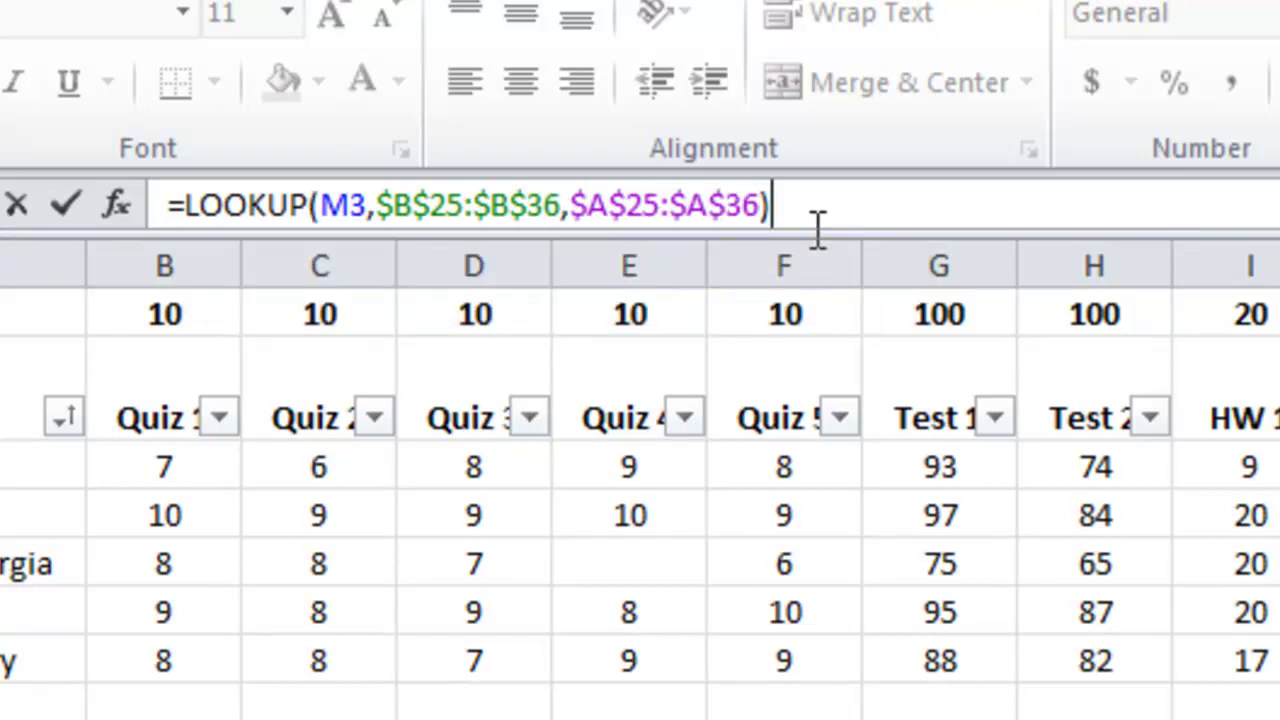
pyautogui.press('Return')
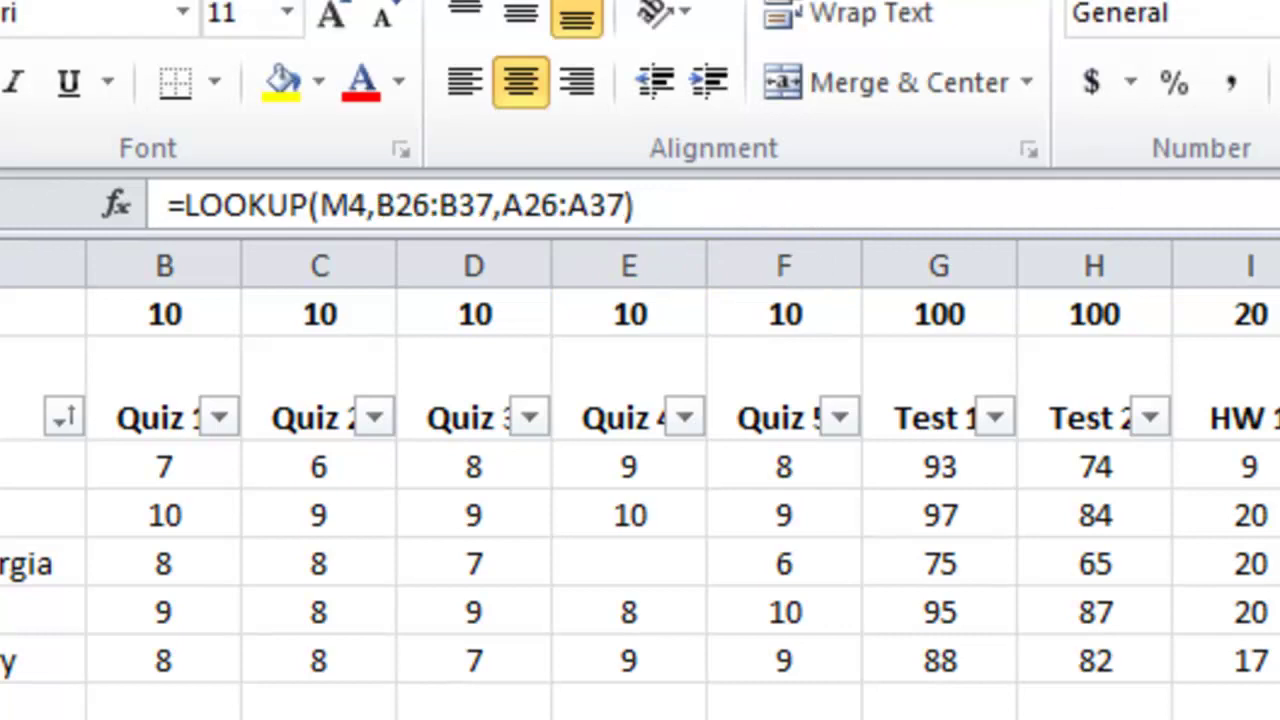
pyautogui.press('Up')
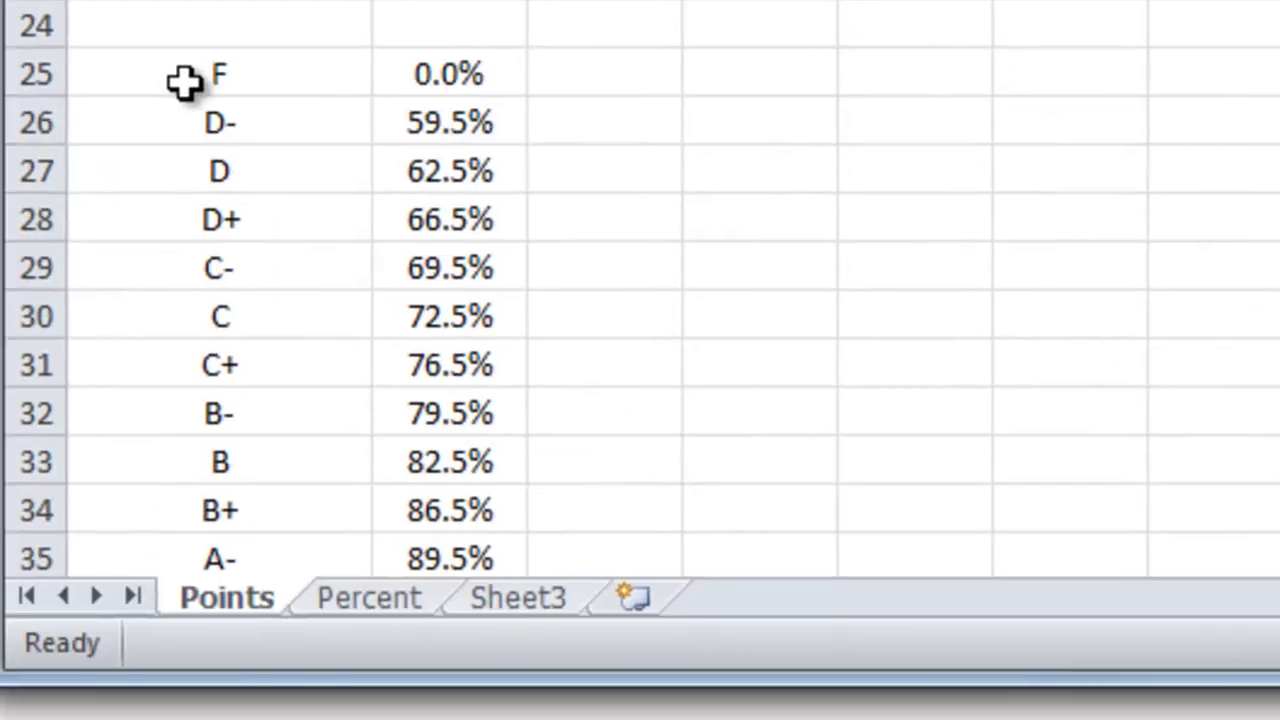
# Fill the absolute-reference formula down all five Grade cells: C+, A-, D+, A-, B-
pyautogui.moveTo(183, 80); pyautogui.dragTo(457, 458)
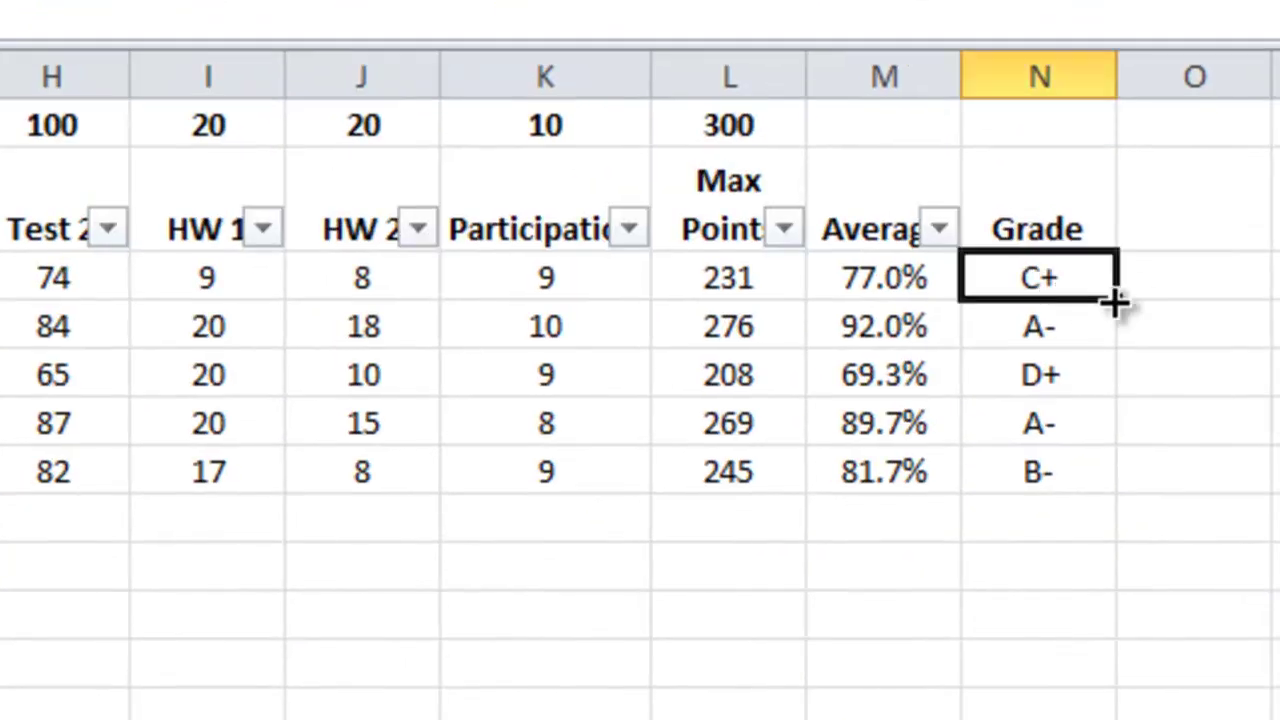
pyautogui.moveTo(1109, 297); pyautogui.dragTo(1118, 500)
pyautogui.click(795, 705)
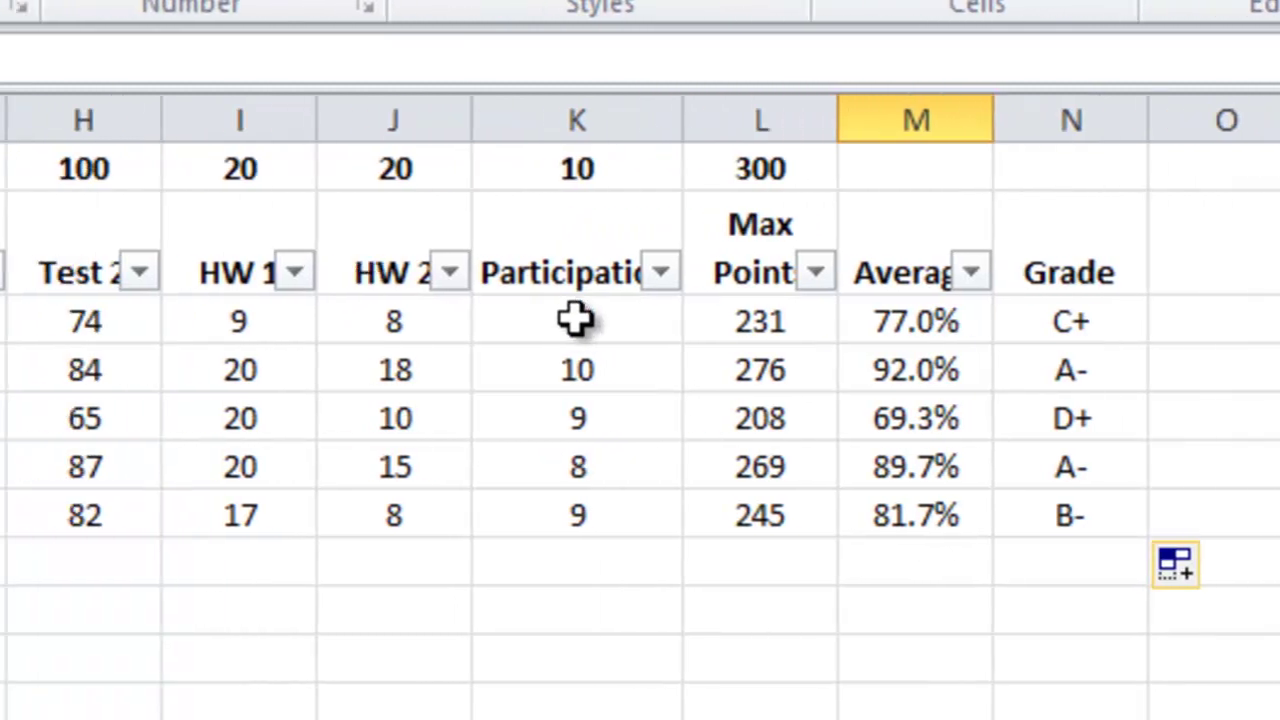
pyautogui.click(422, 472)
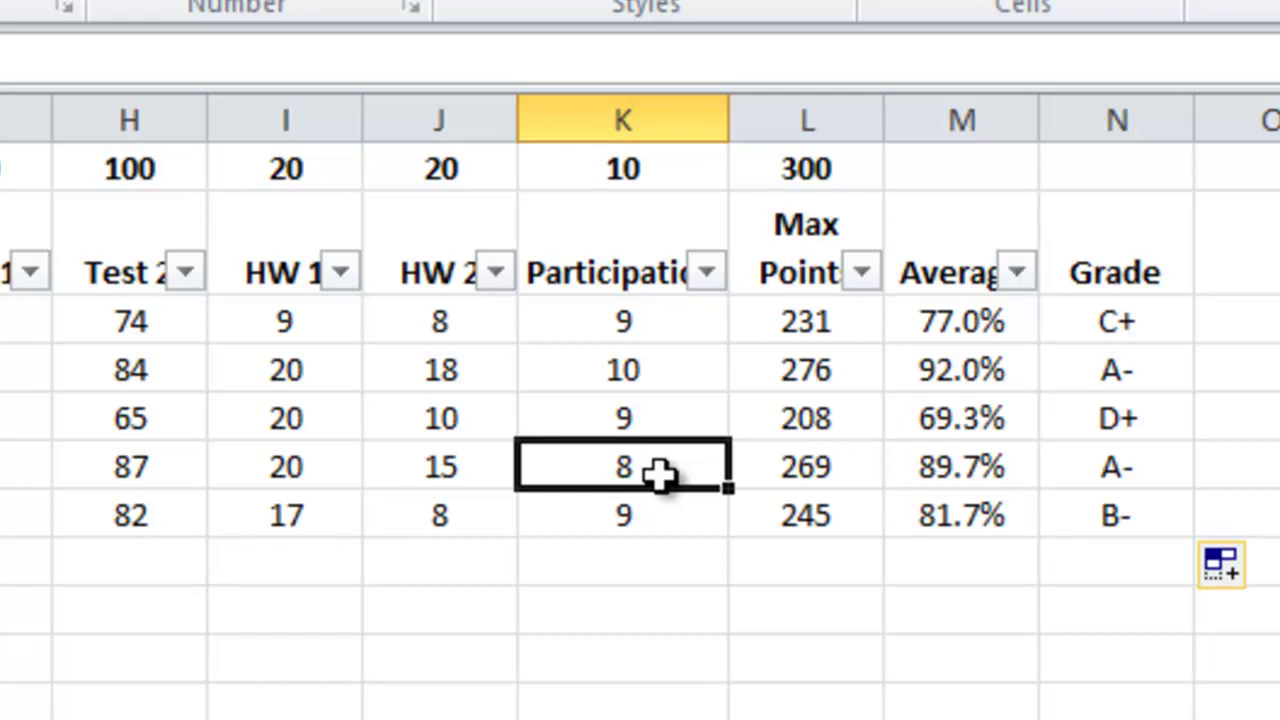
pyautogui.write('10')
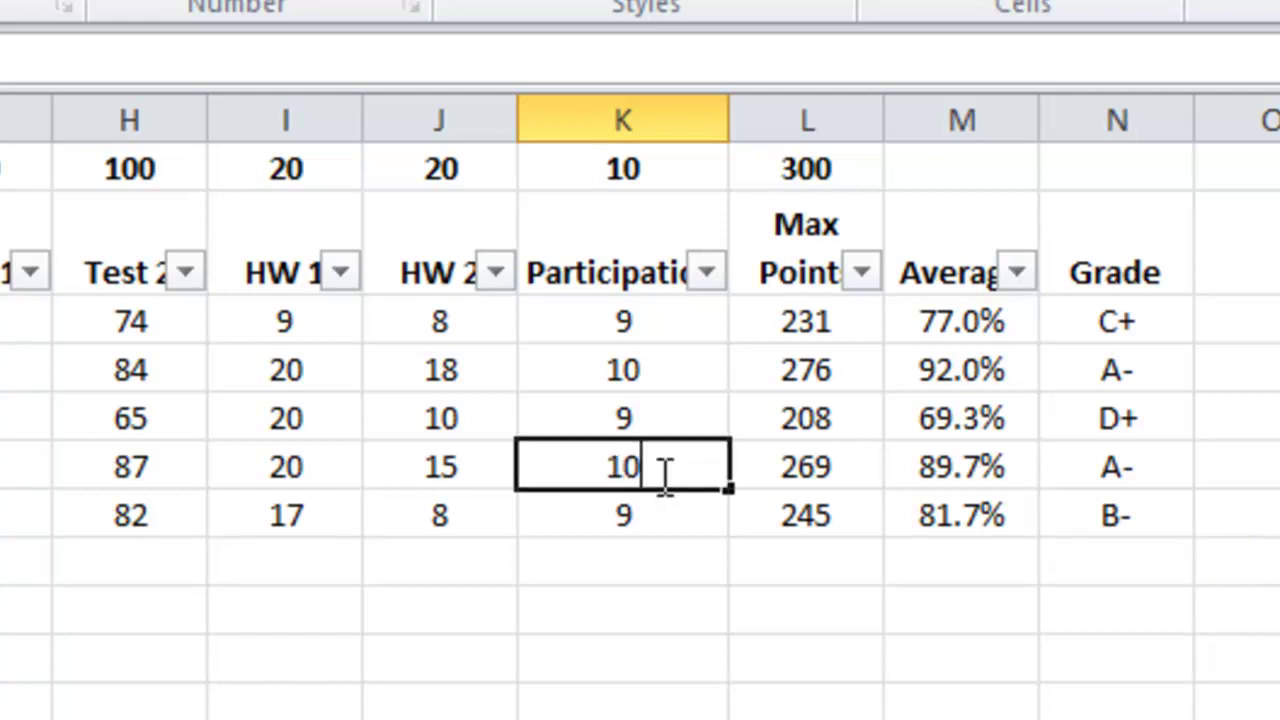
pyautogui.press('Return')
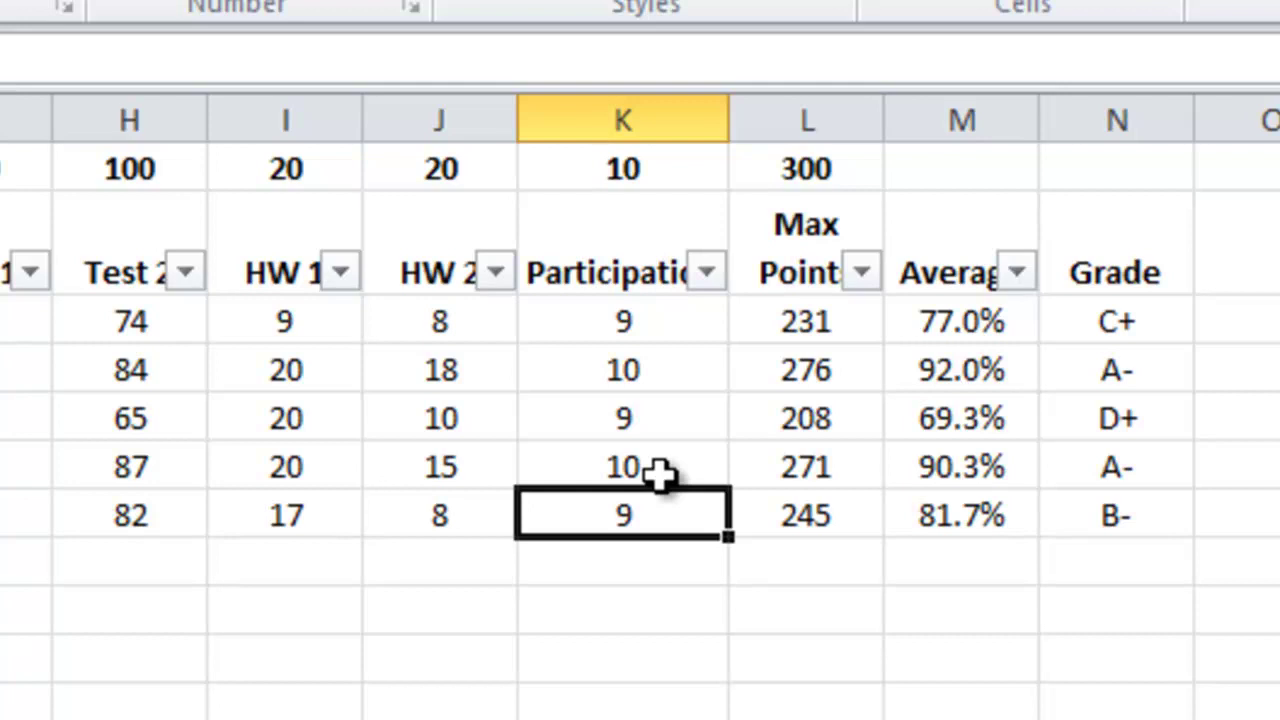
pyautogui.click(658, 472)
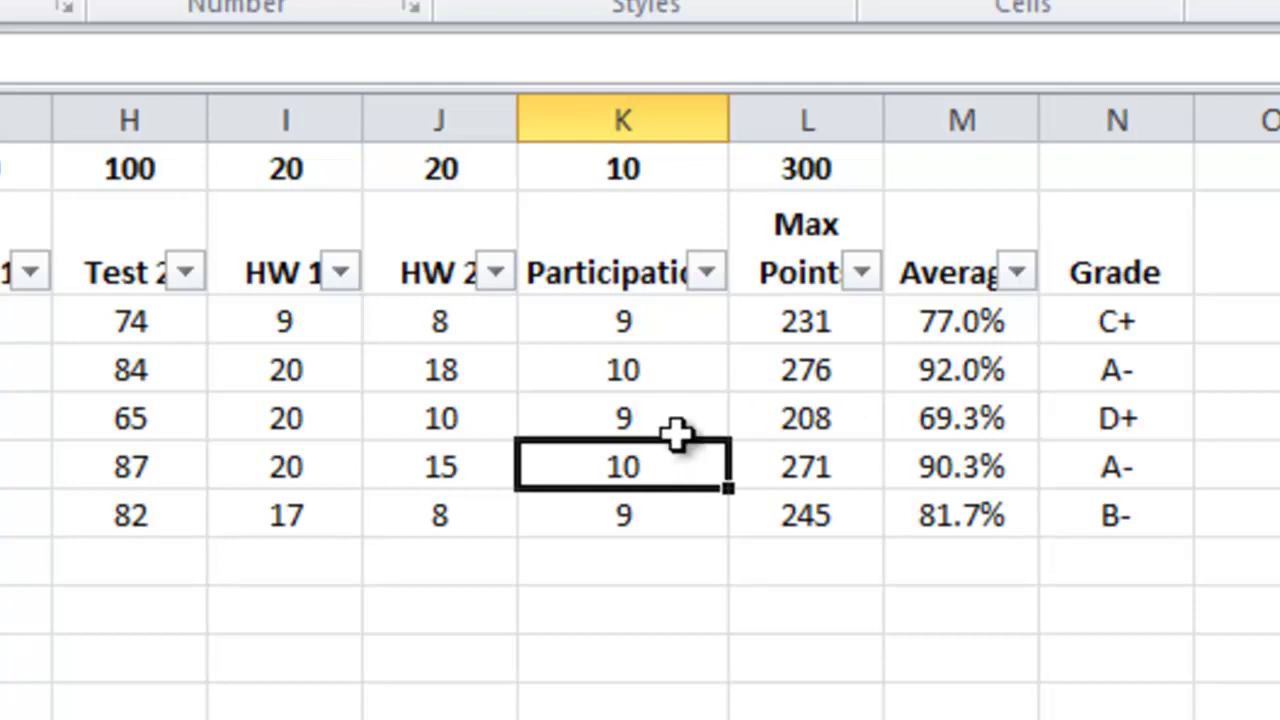
pyautogui.write('8')
pyautogui.press('Return')
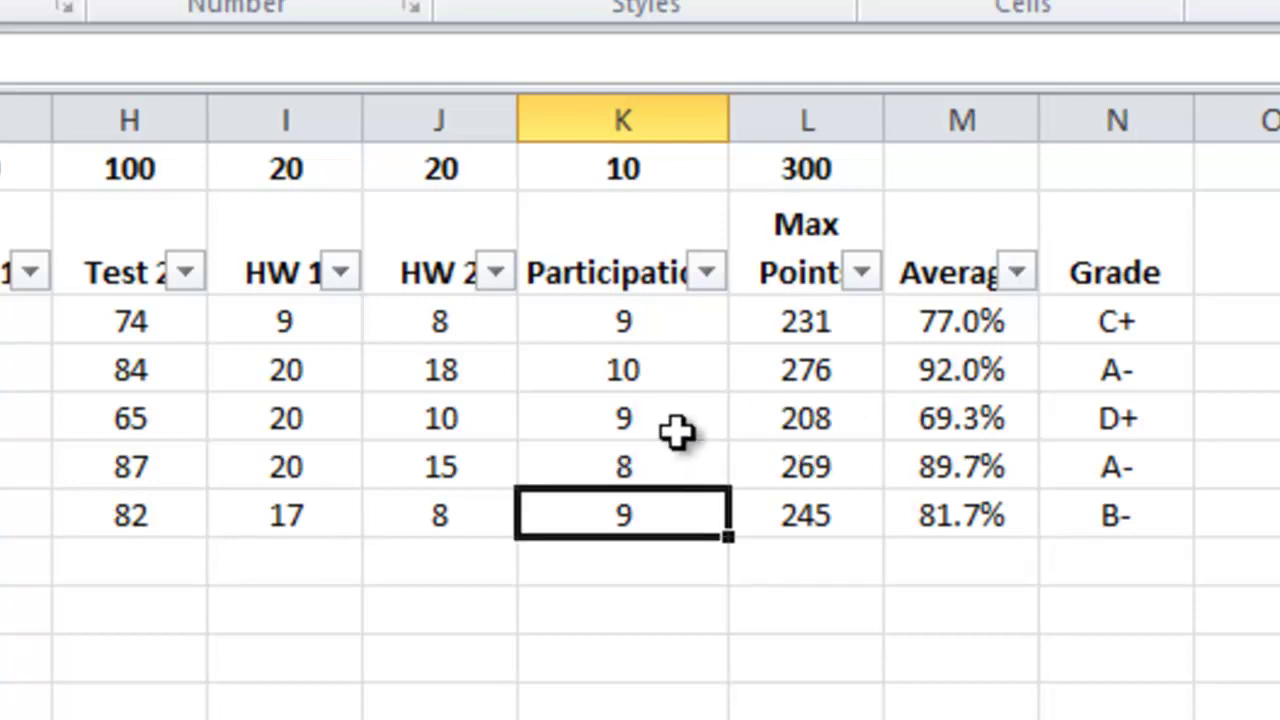
pyautogui.click(665, 610)
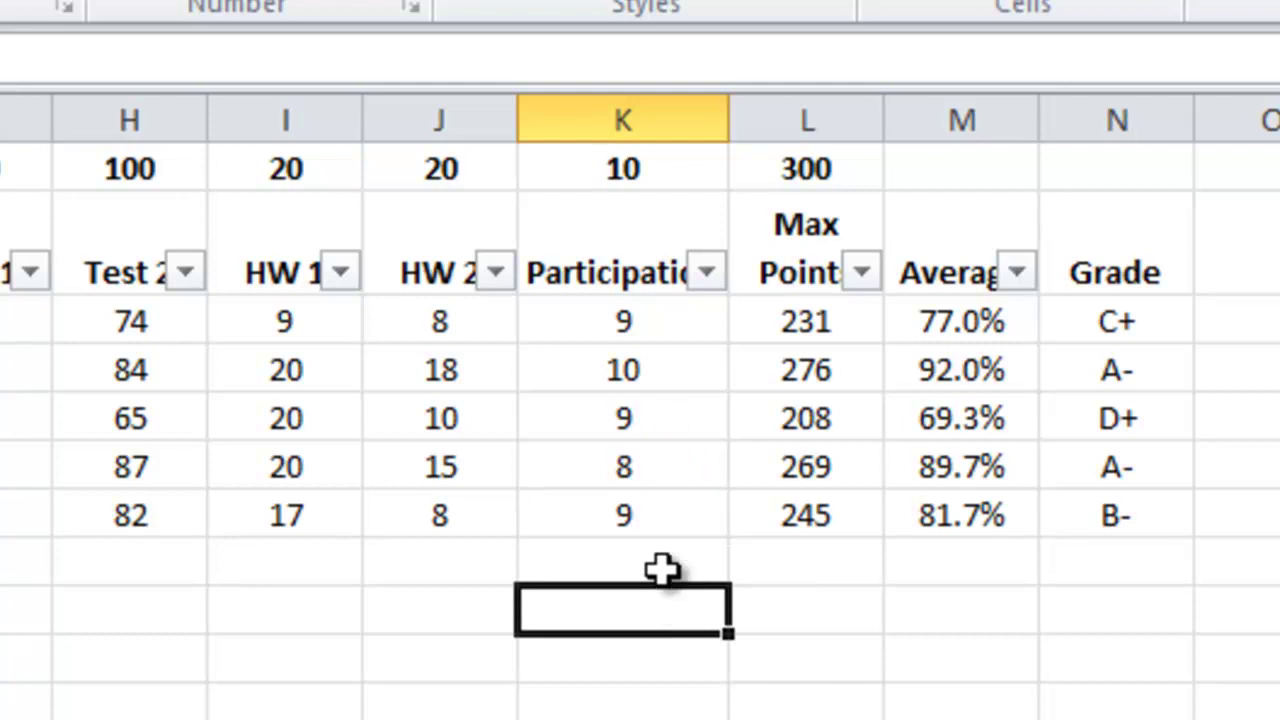
pyautogui.click(640, 416)
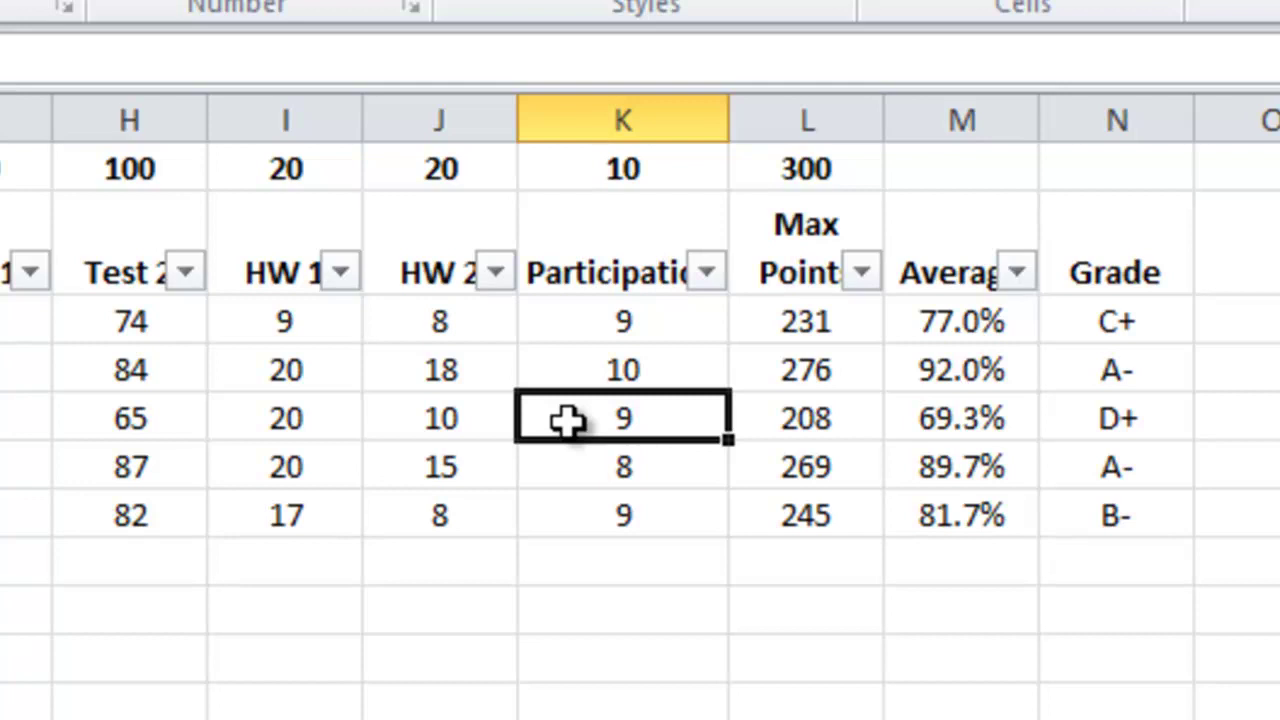
pyautogui.write('10')
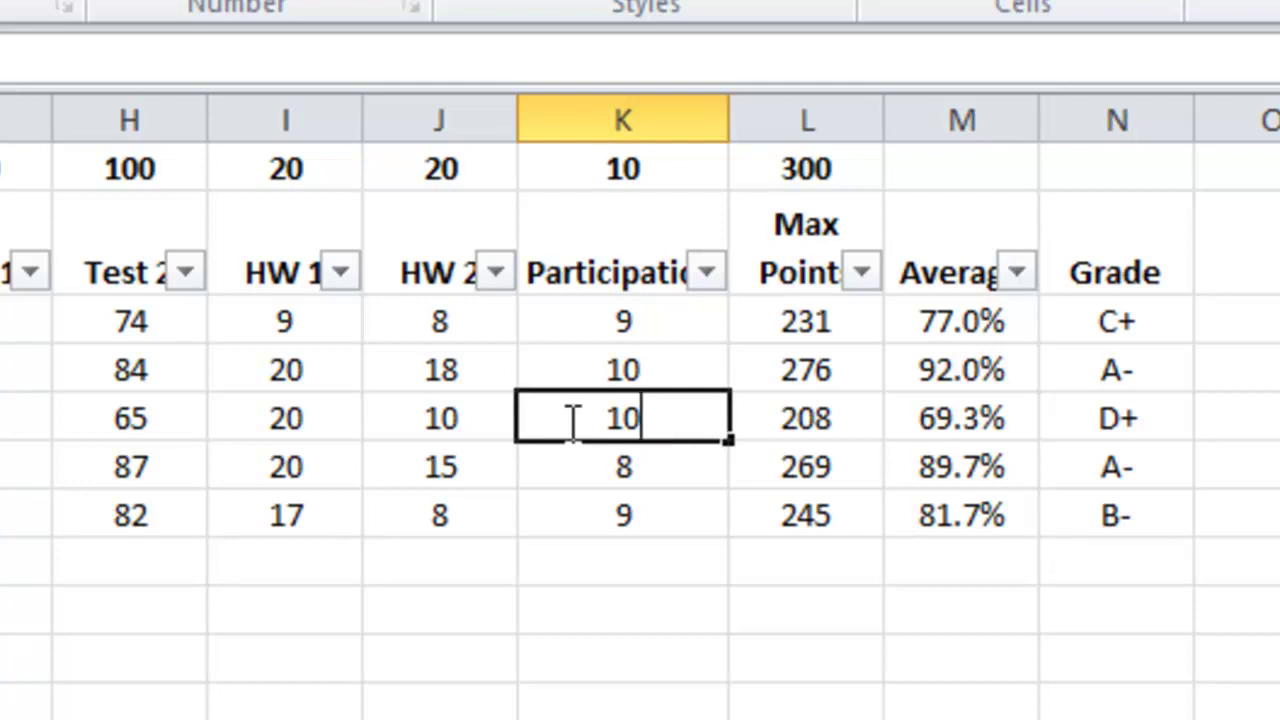
pyautogui.press('Return')
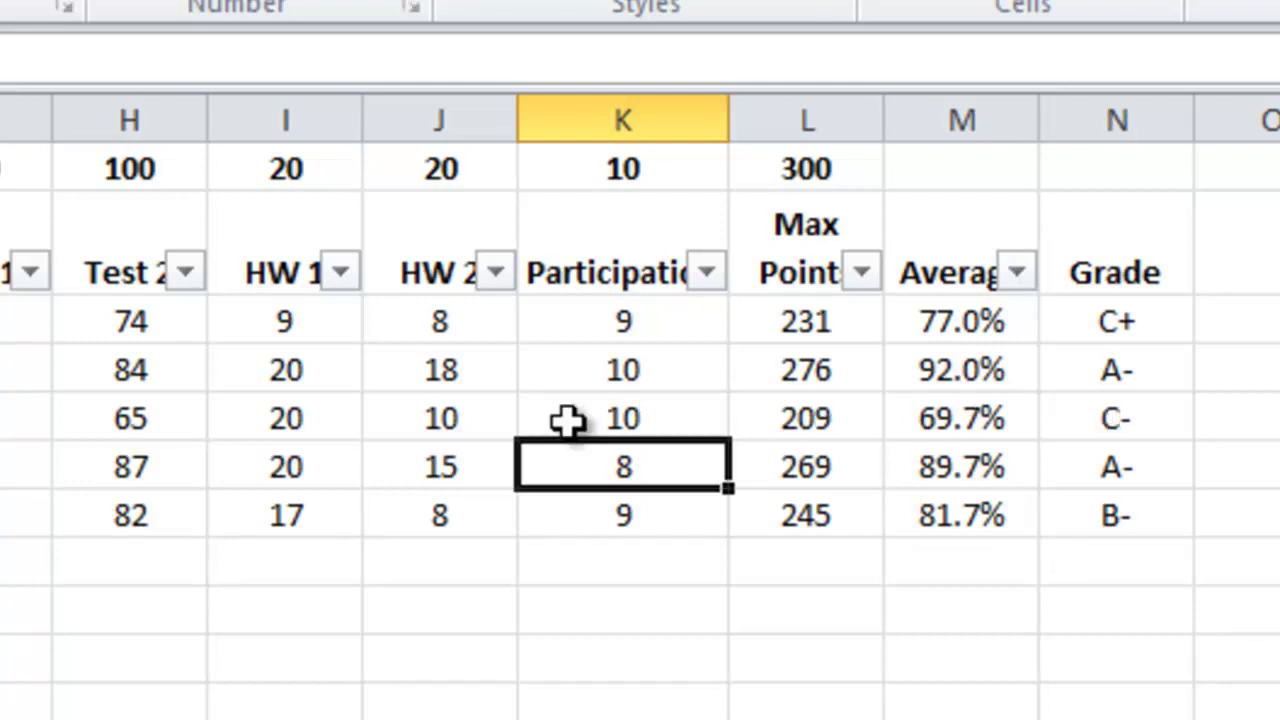
pyautogui.hotkey('ctrl', 'z')
pyautogui.click(778, 612)
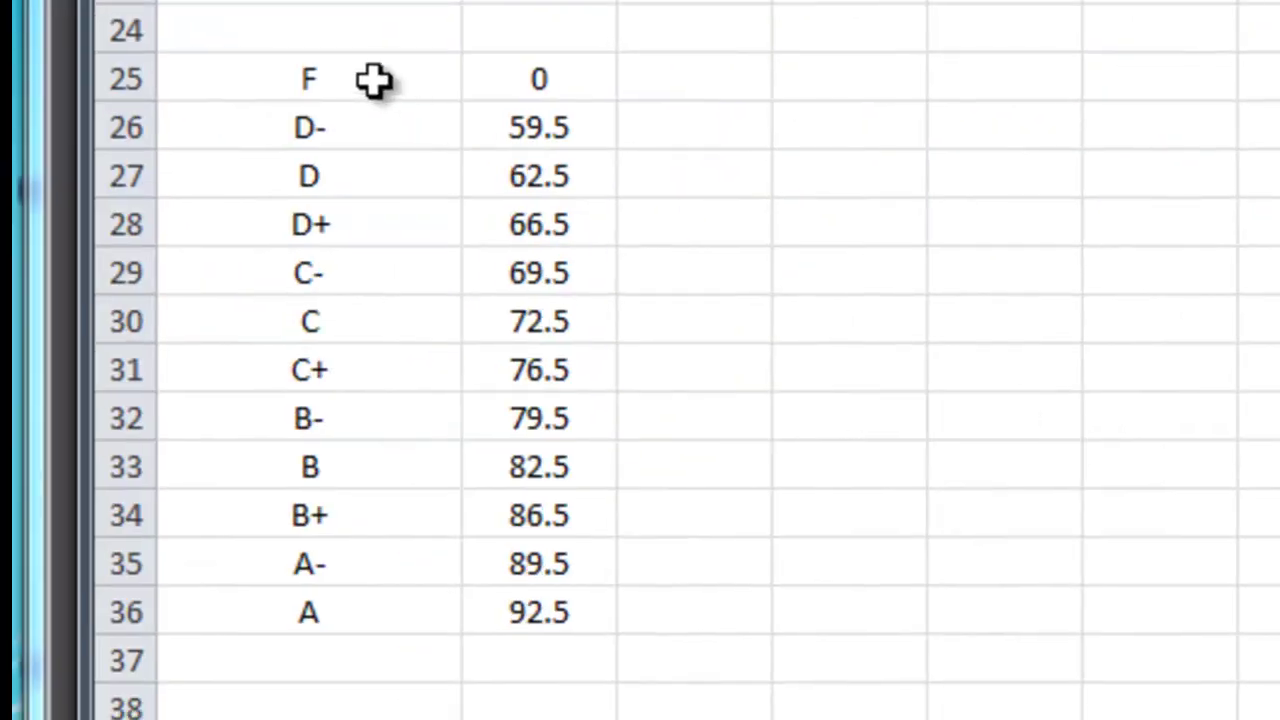
pyautogui.moveTo(206, 71); pyautogui.dragTo(580, 634)
pyautogui.click(830, 645)
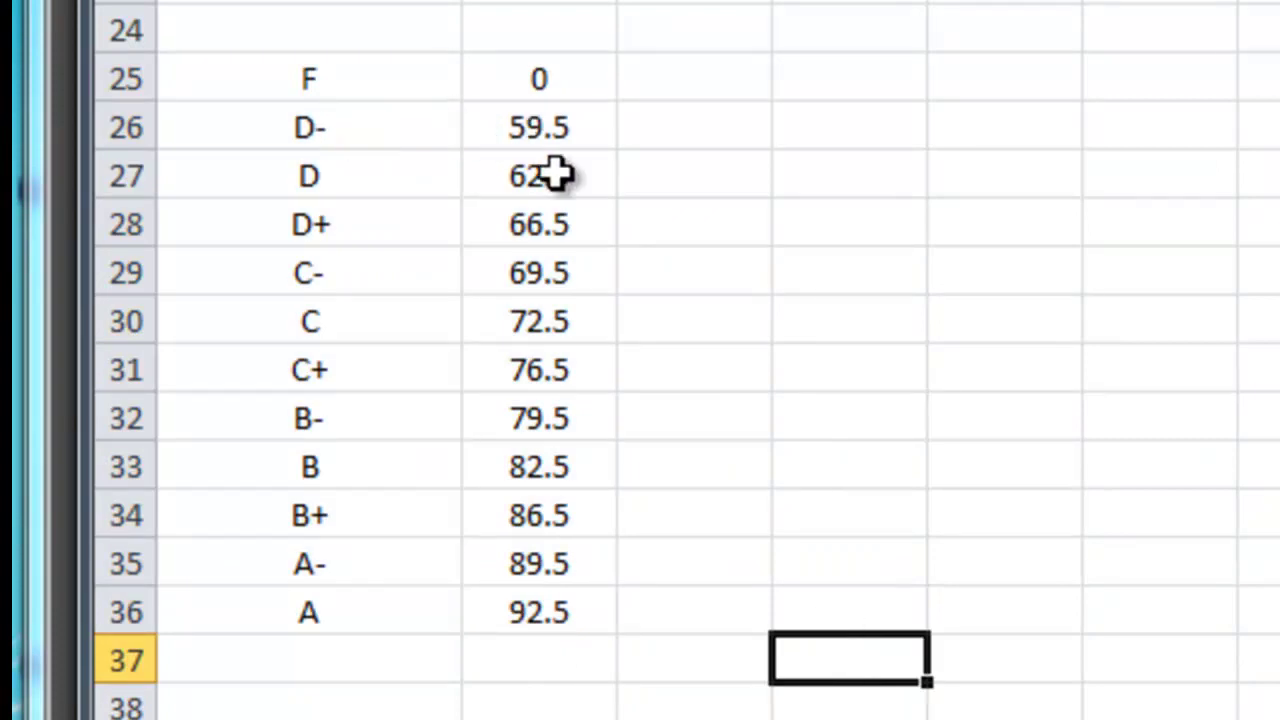
pyautogui.click(598, 518)
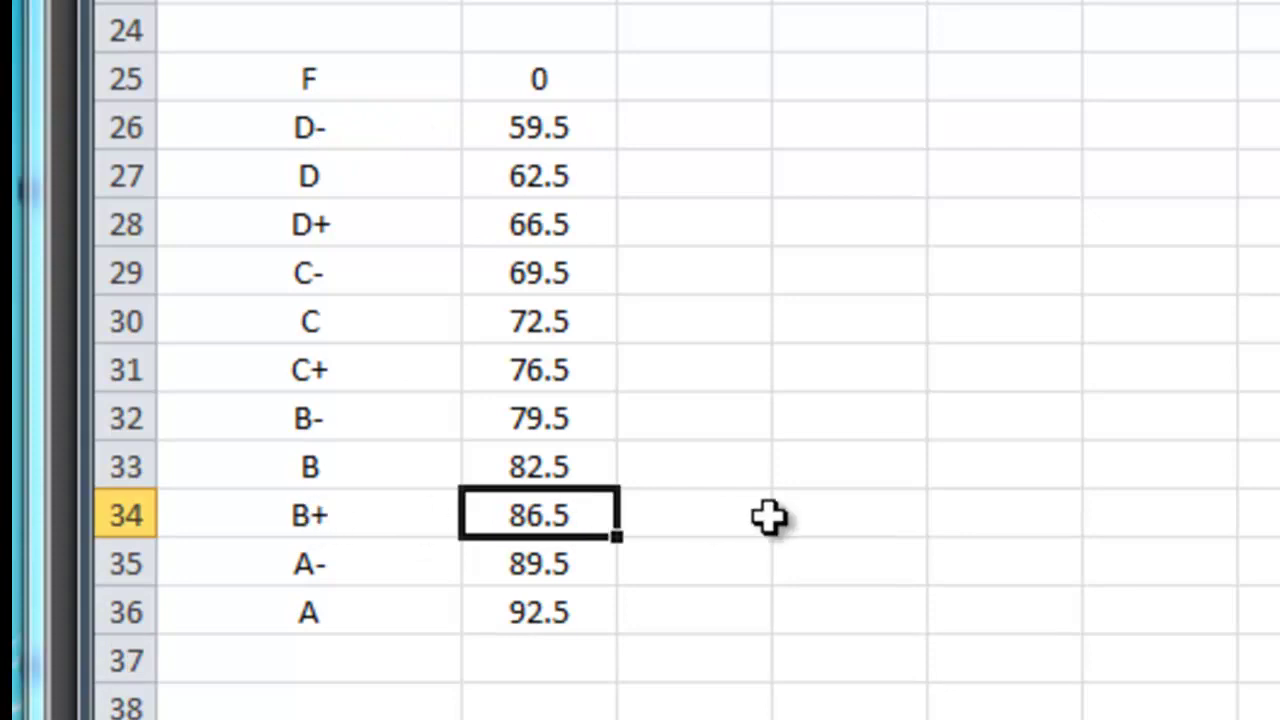
pyautogui.click(581, 44)
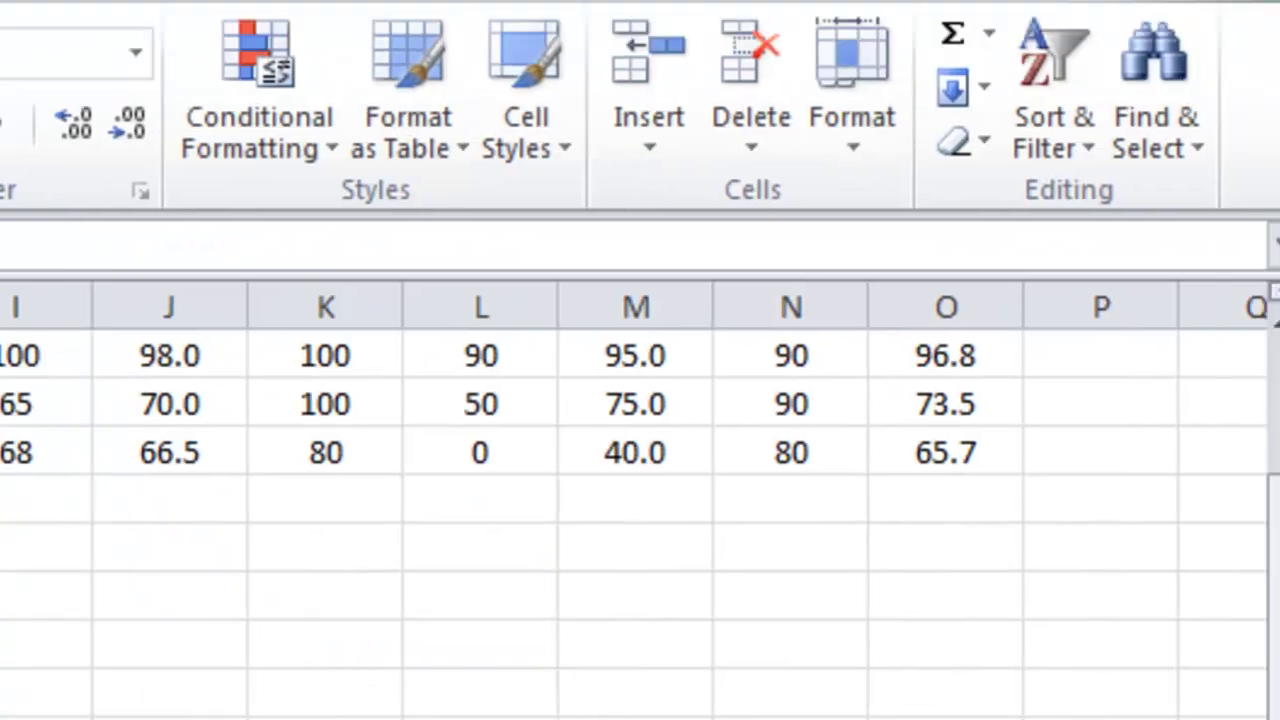
# Add a 'Grade' header in column P next to Final on the second sheet
pyautogui.scroll(1, 600, 500)
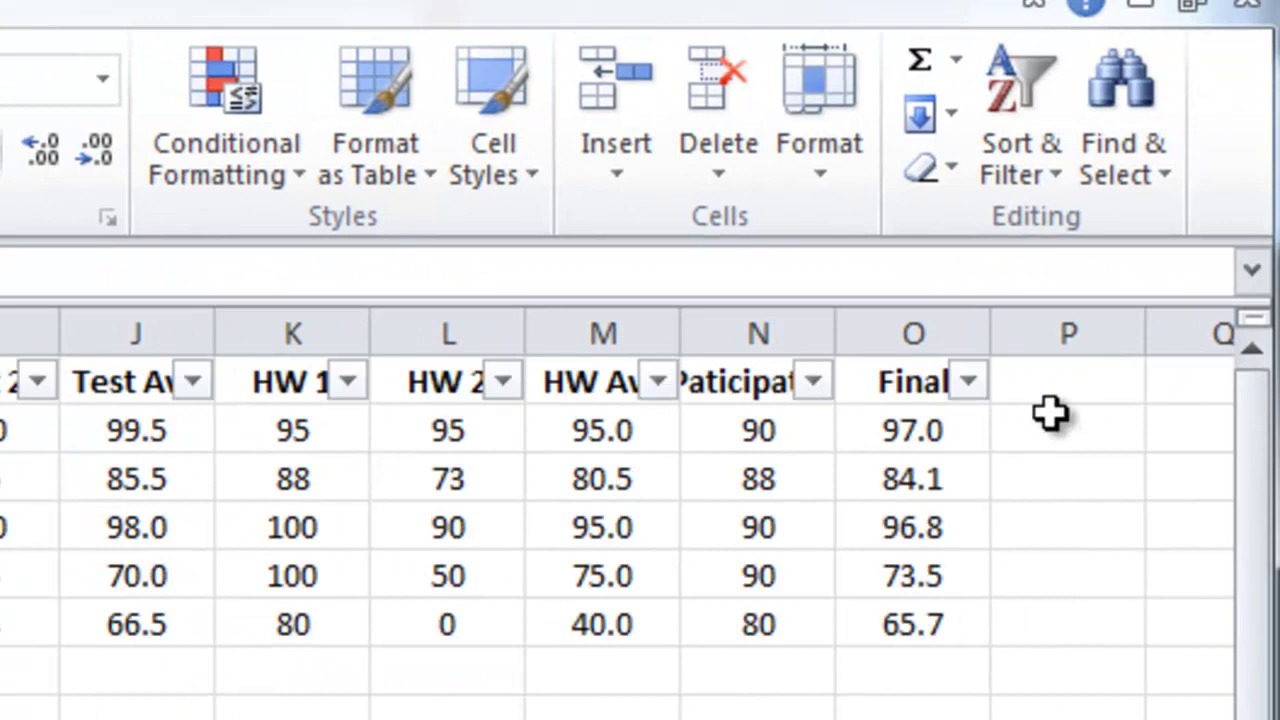
pyautogui.click(1099, 390)
pyautogui.write('Grade')
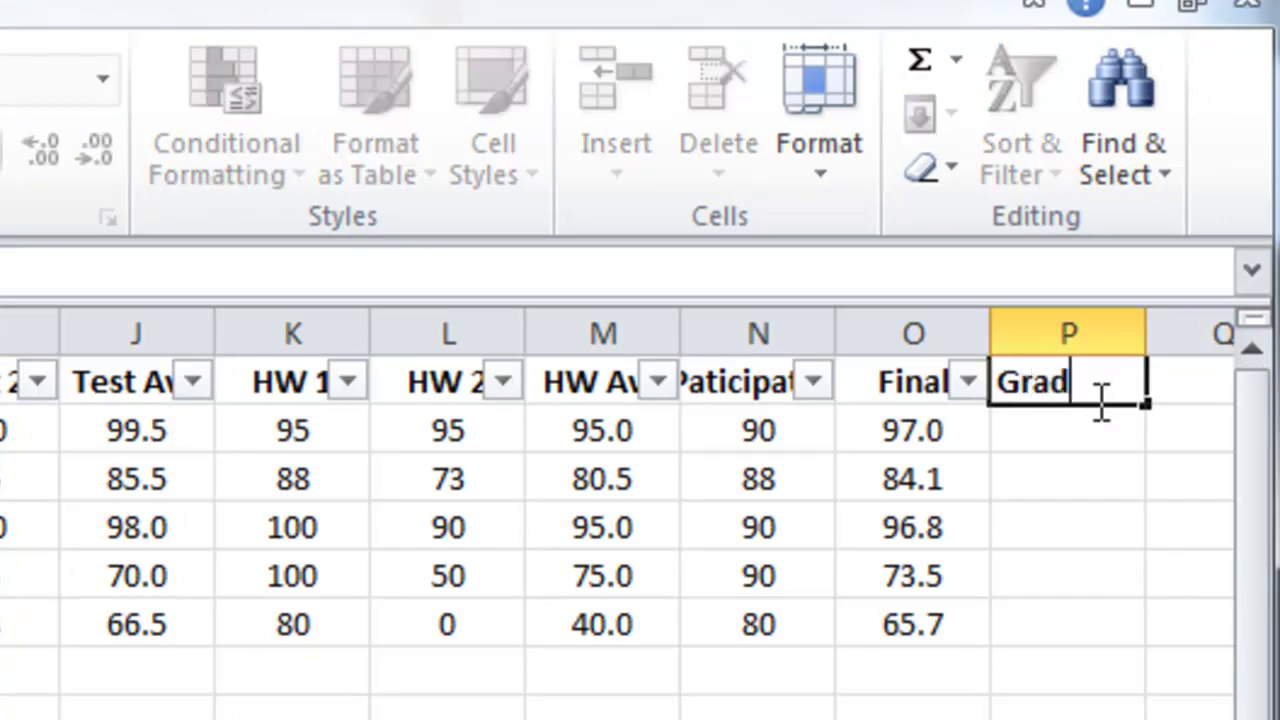
pyautogui.press('Return')
pyautogui.click(1058, 330)
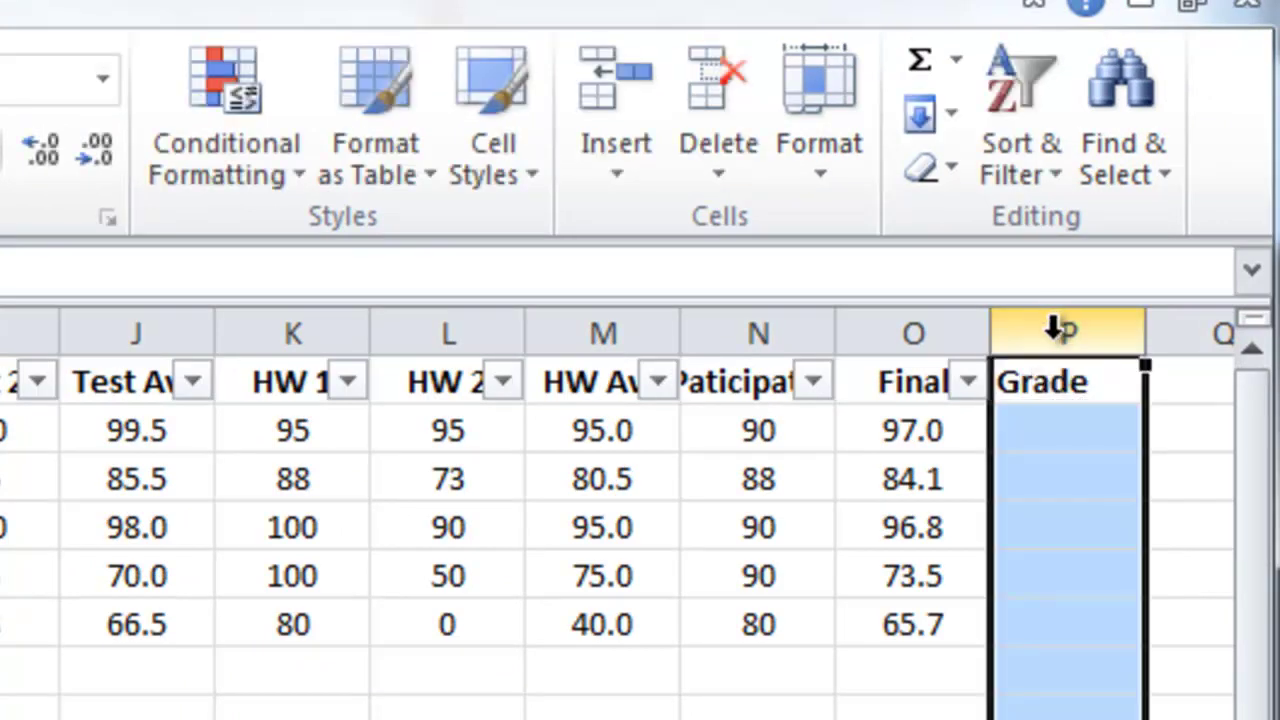
# Start a LOOKUP formula in P2 using the first student's Final score O2 as lookup value
pyautogui.click(1086, 446)
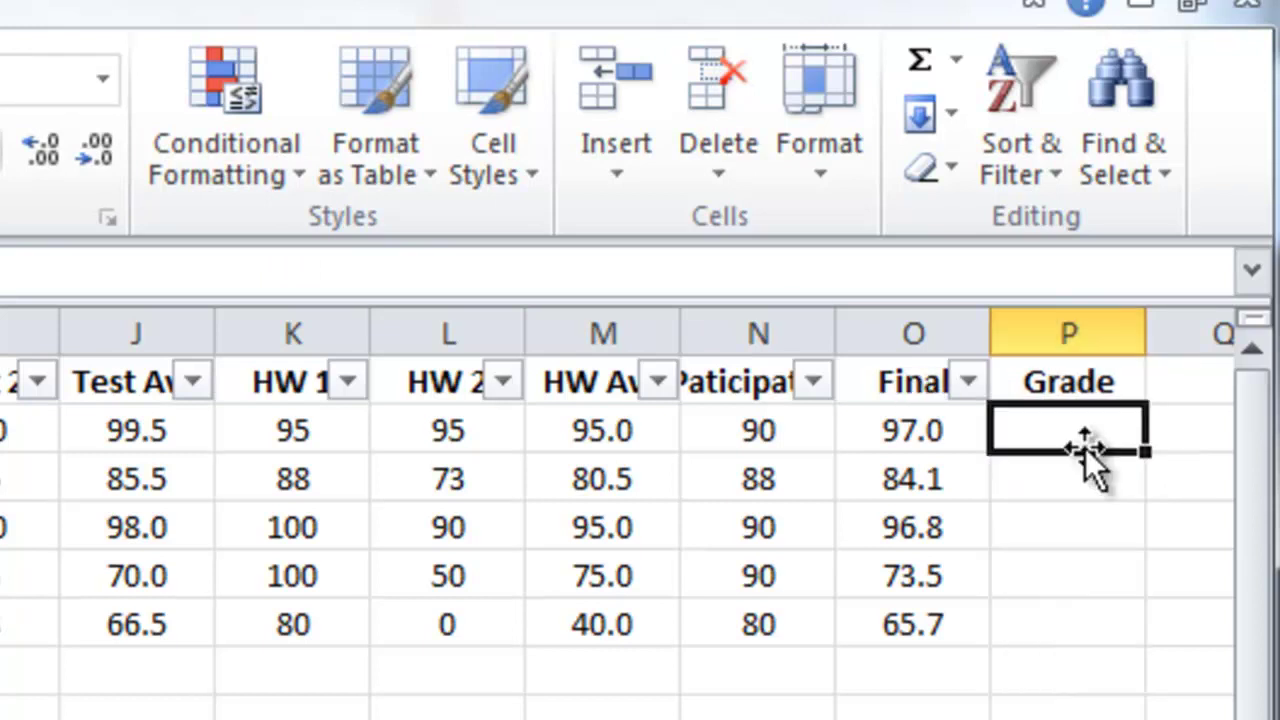
pyautogui.write('=l')
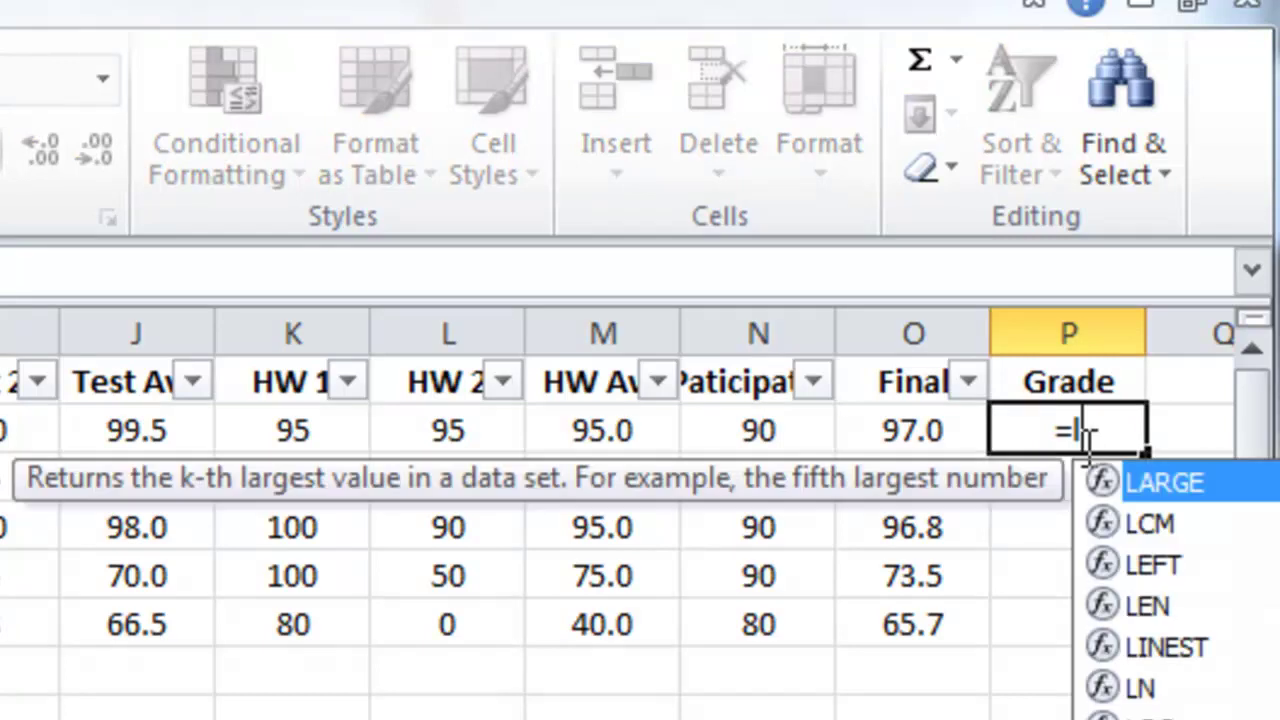
pyautogui.write('ookup')
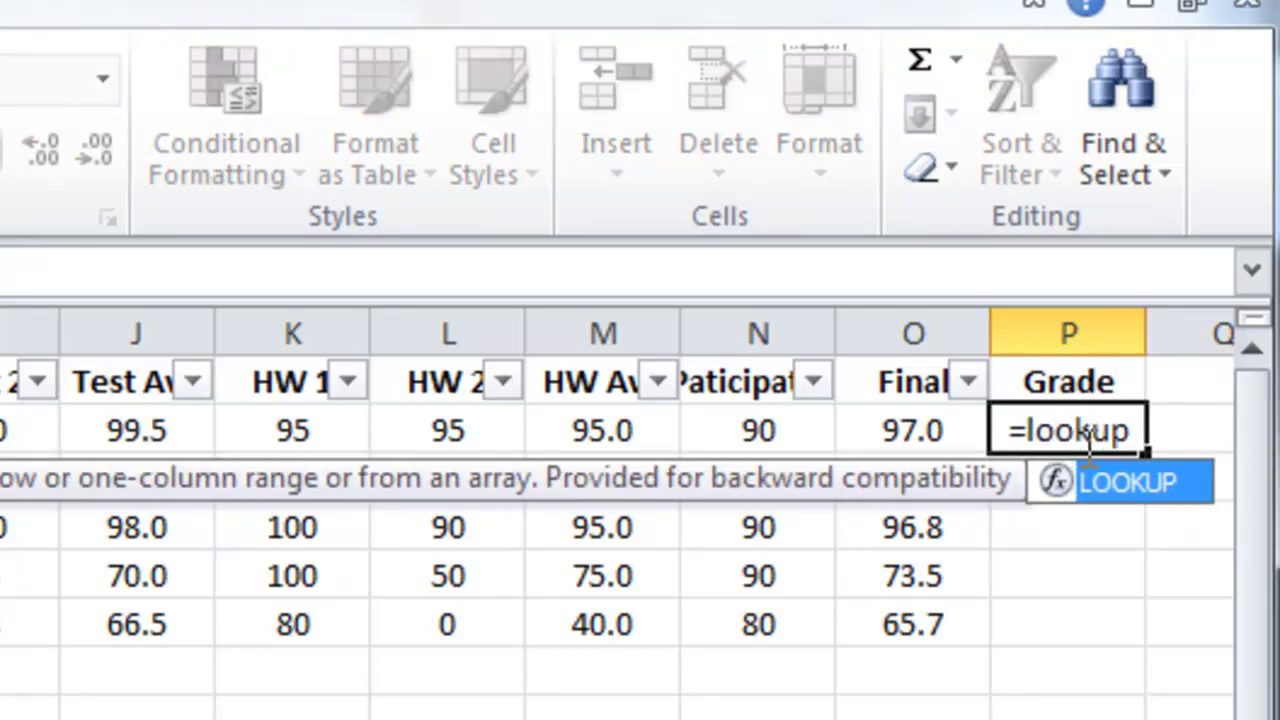
pyautogui.write('(')
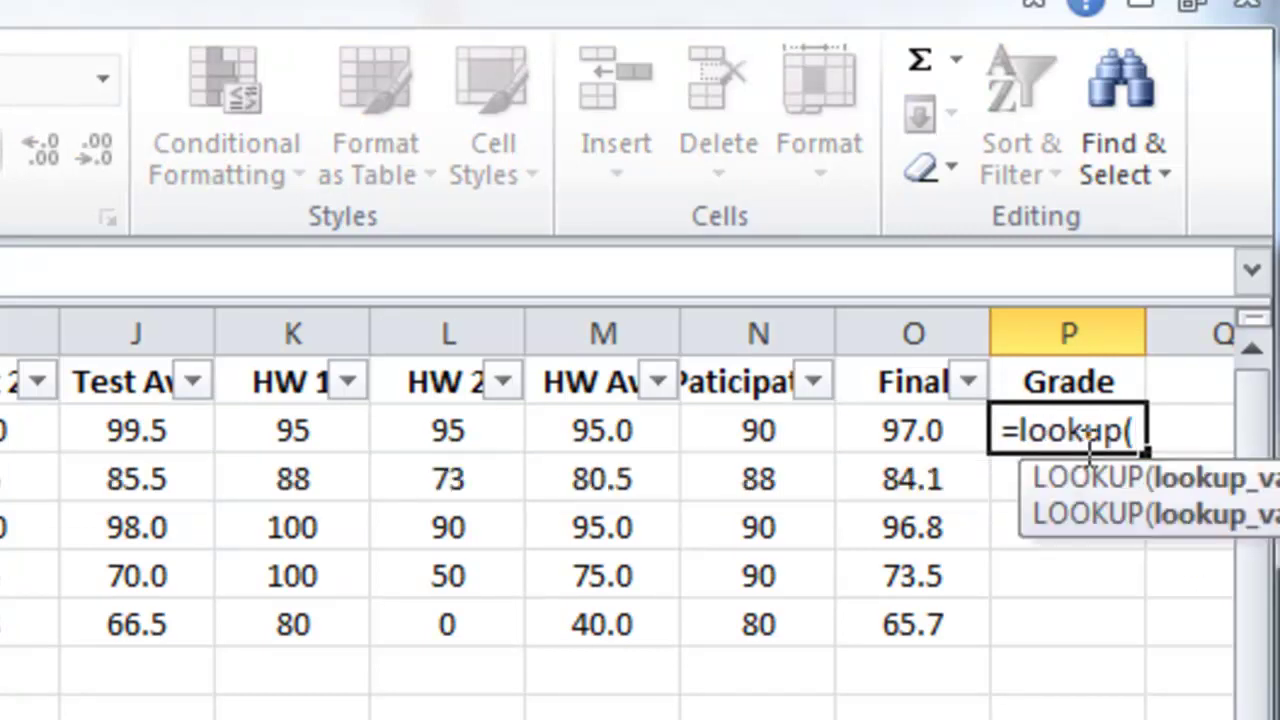
pyautogui.click(882, 430)
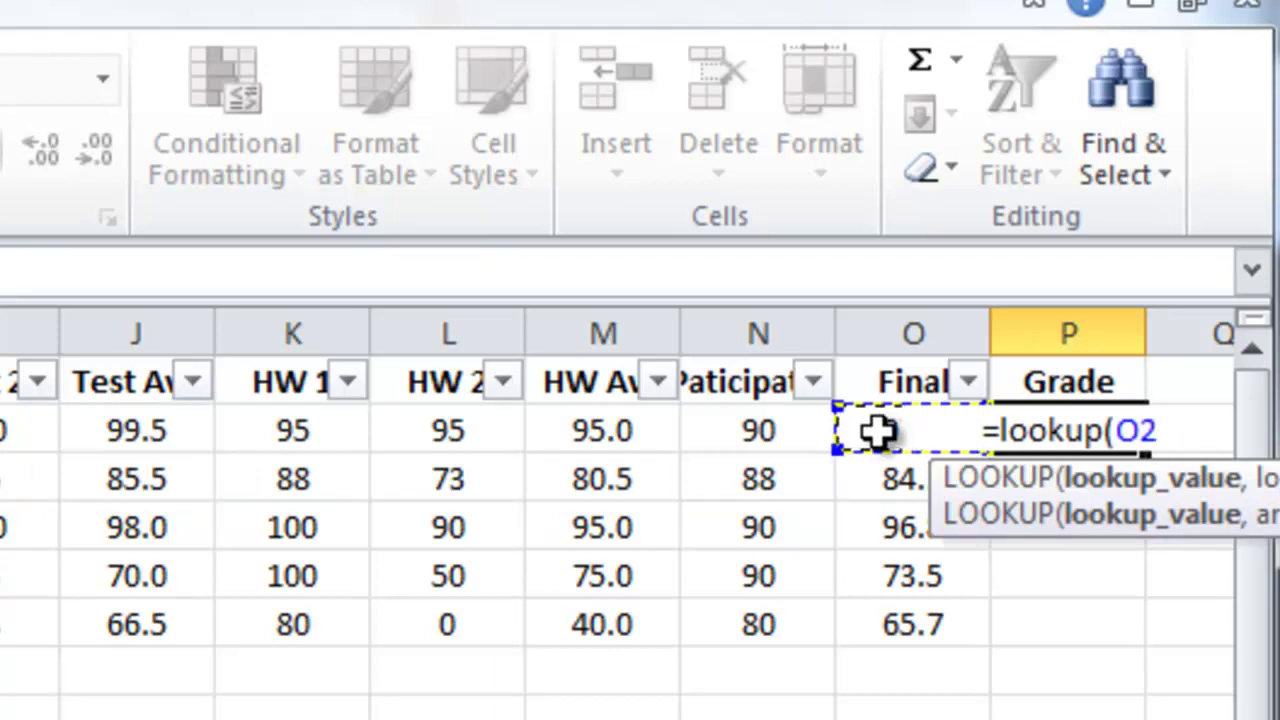
pyautogui.write(',')
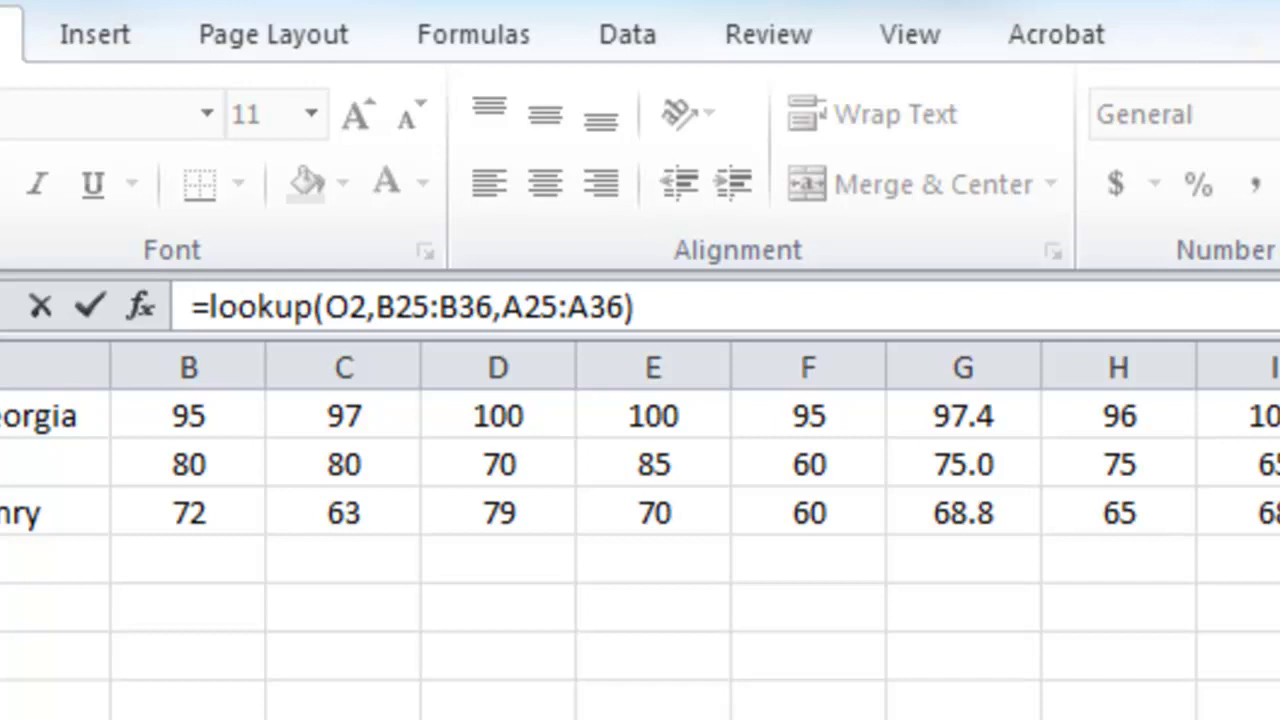
# Commit the P2 formula, showing A, and lock its ranges as $B$25:$B$36 and $A$25:$A$36
pyautogui.press('Return')
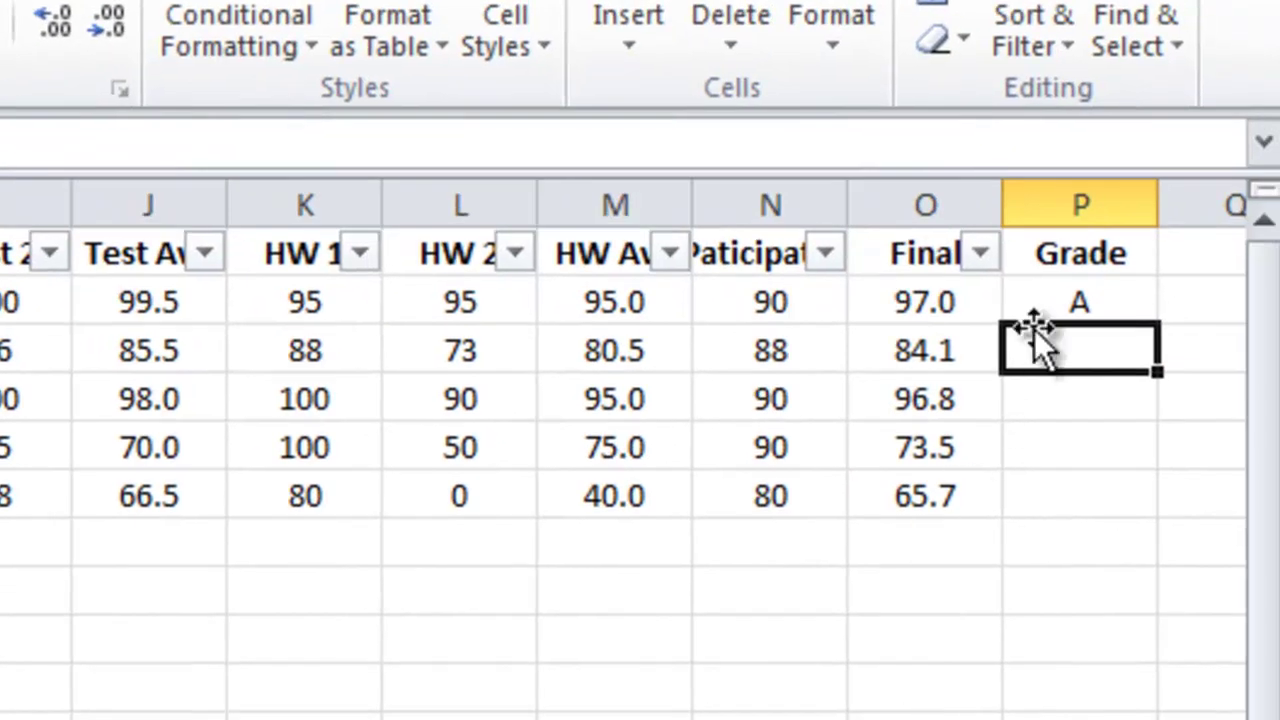
pyautogui.click(1045, 300)
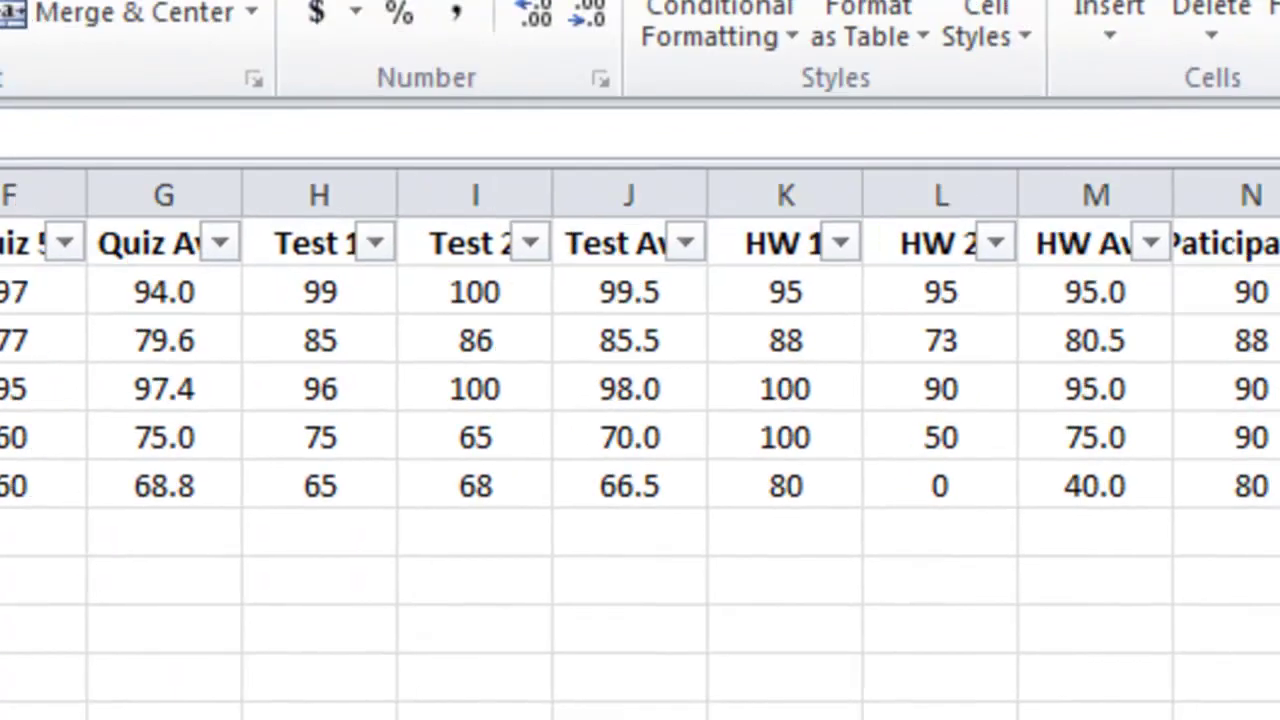
pyautogui.click(366, 117)
pyautogui.write('$B25:B36,A25:A36')
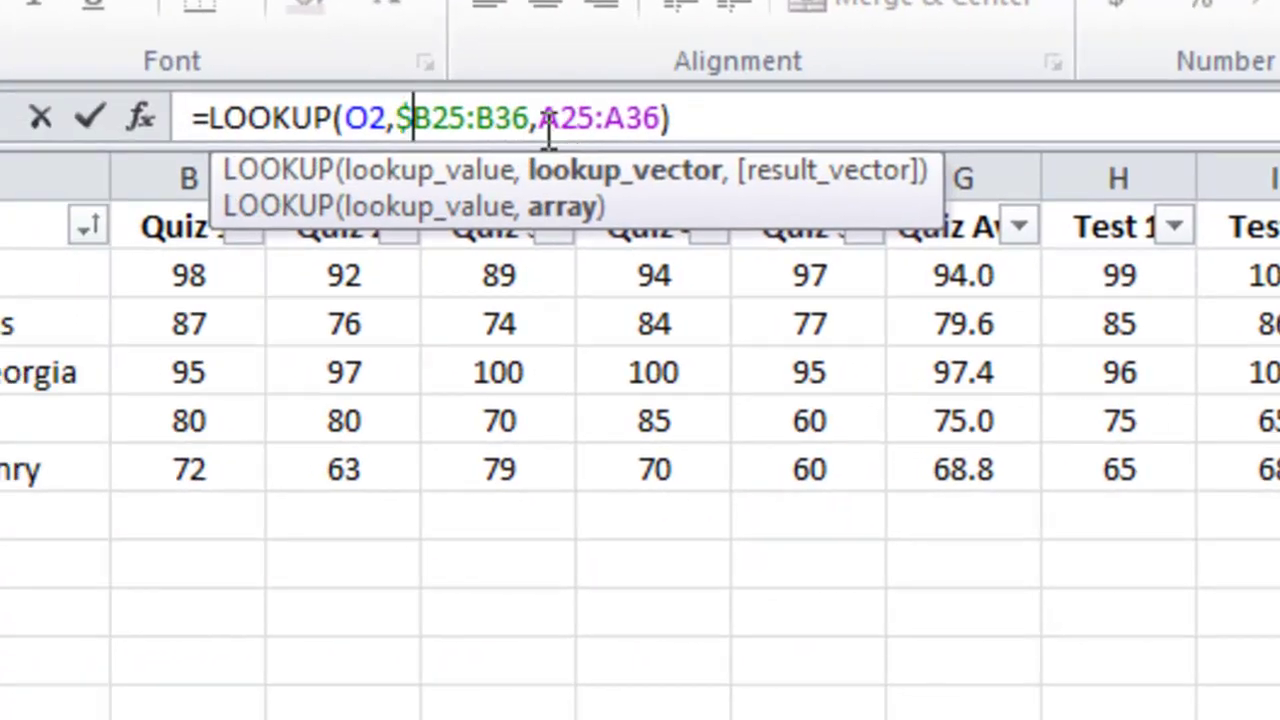
pyautogui.write('$')
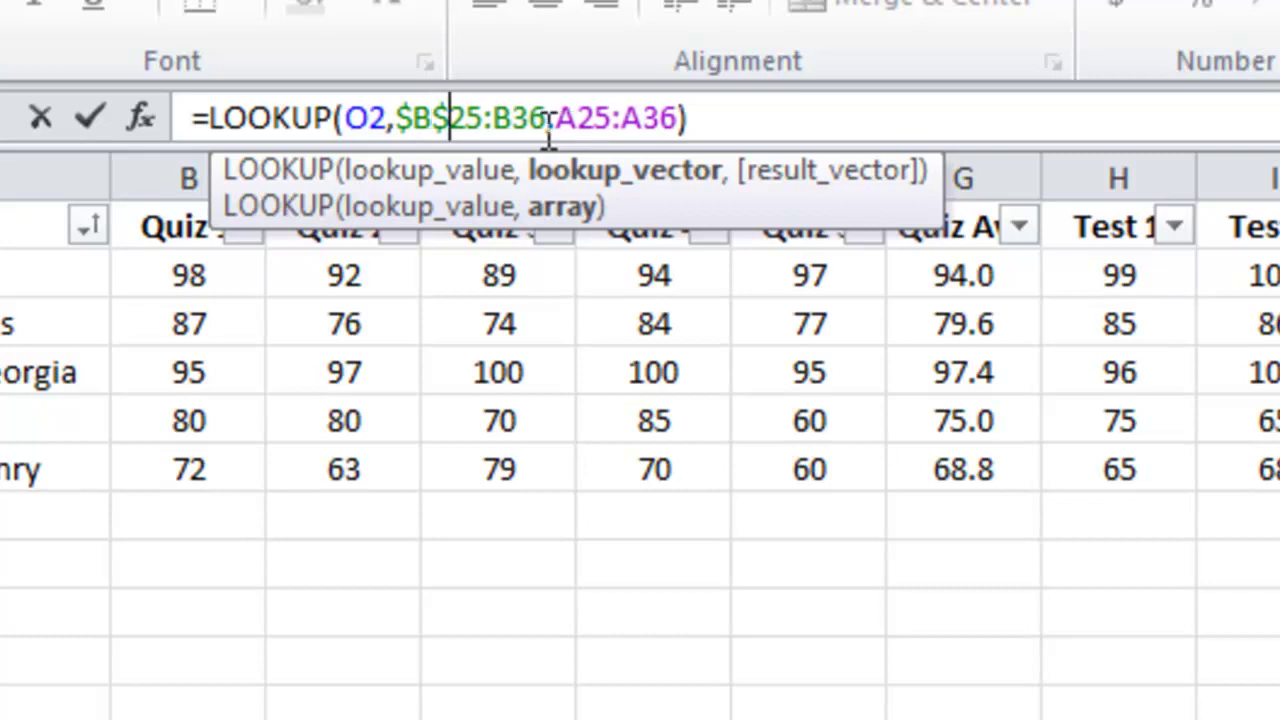
pyautogui.write('$')
pyautogui.write('$')
pyautogui.press('Right')
pyautogui.press('Right')
pyautogui.press('Right')
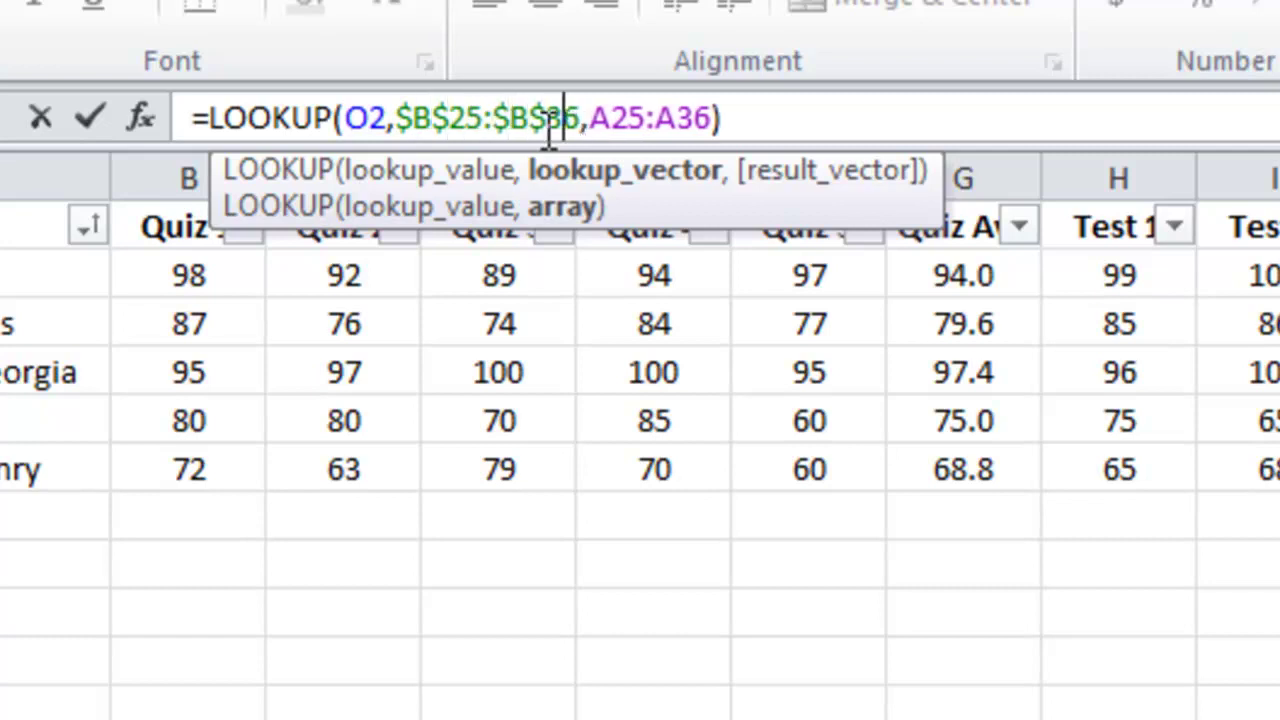
pyautogui.write('$')
pyautogui.press('Right')
pyautogui.write('$B')
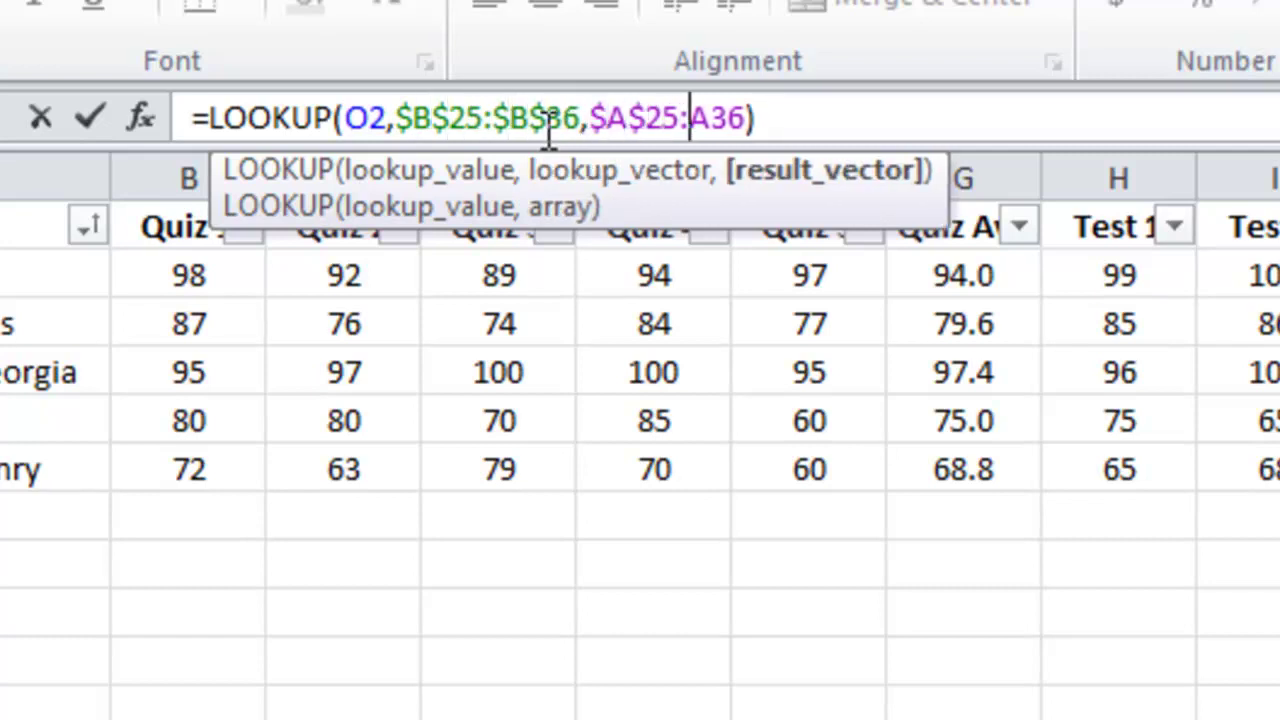
pyautogui.write('$')
pyautogui.press('Right')
pyautogui.write('$')
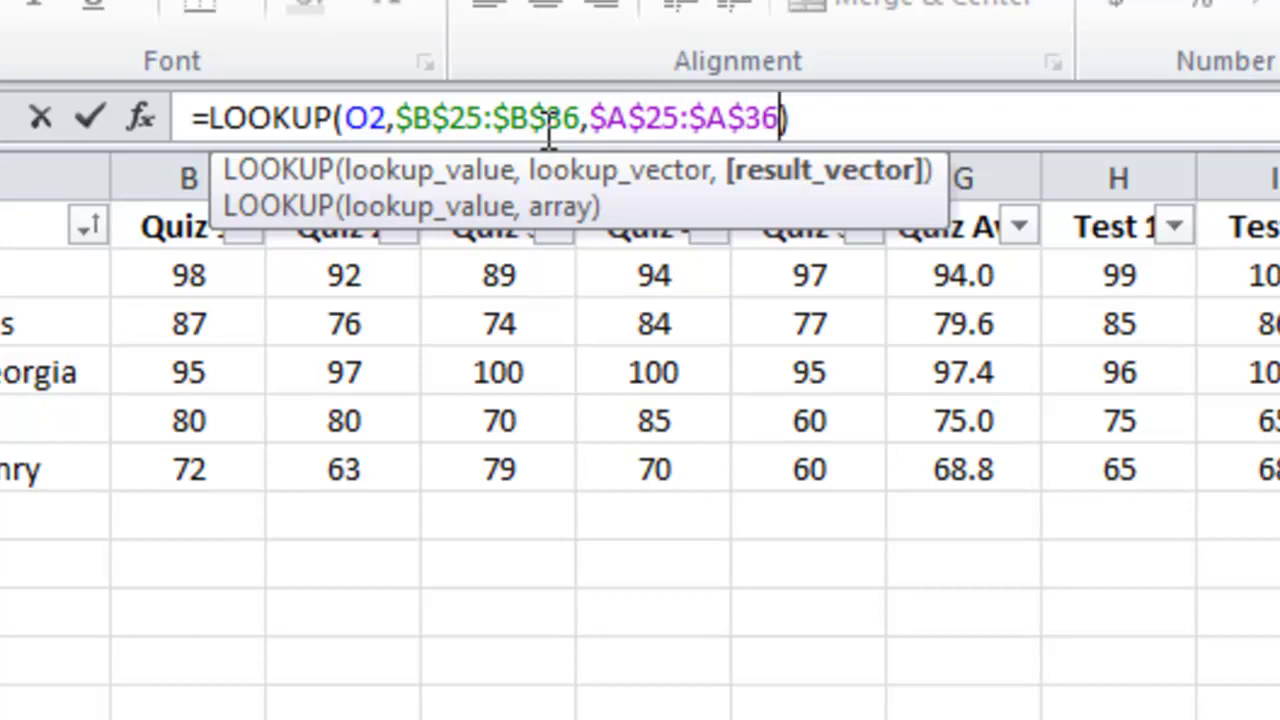
pyautogui.press('Right')
pyautogui.press('Return')
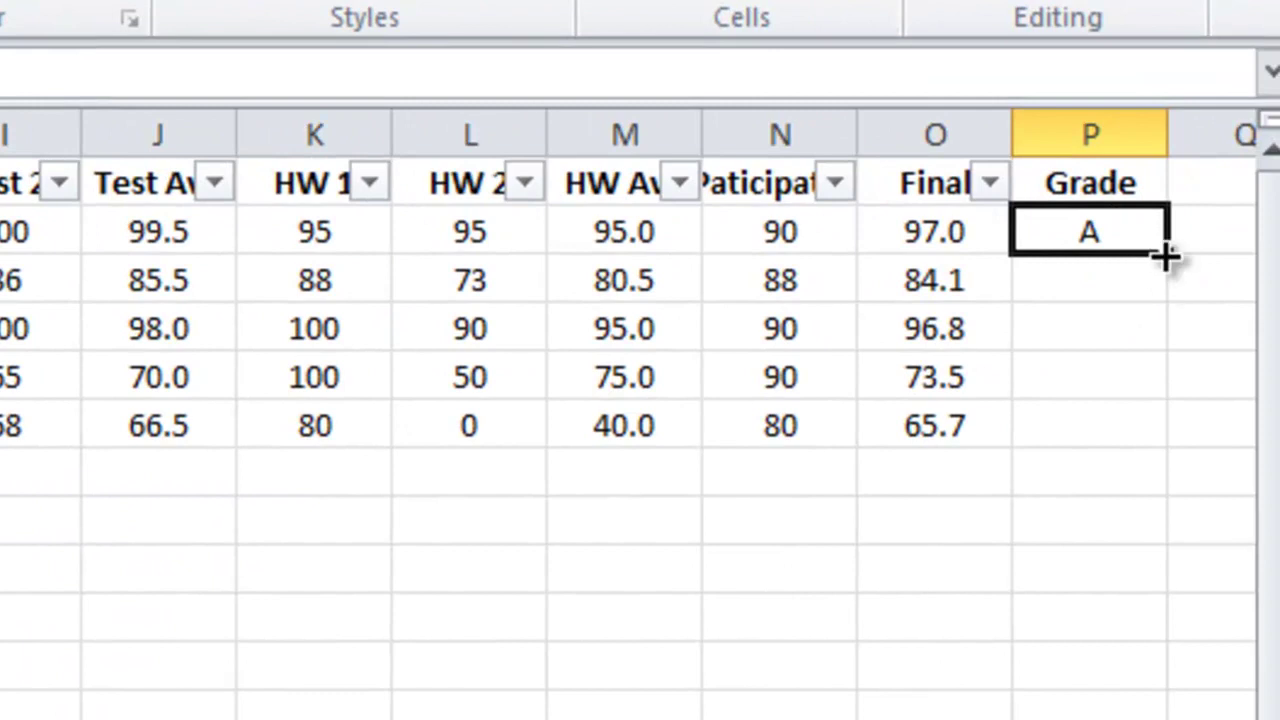
# Fill the P2 grade formula down to the last student, giving A, B, A, C, D
pyautogui.moveTo(1166, 253); pyautogui.dragTo(1153, 450)
pyautogui.click(1094, 565)
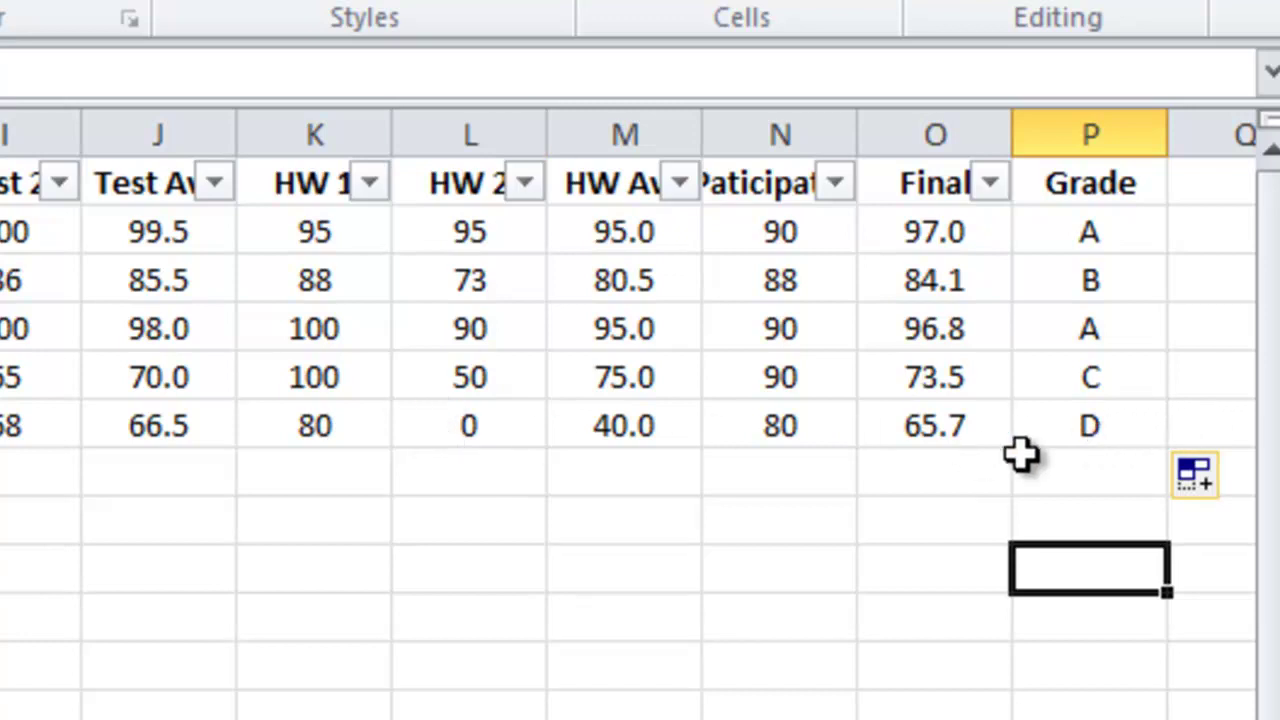
pyautogui.click(490, 432)
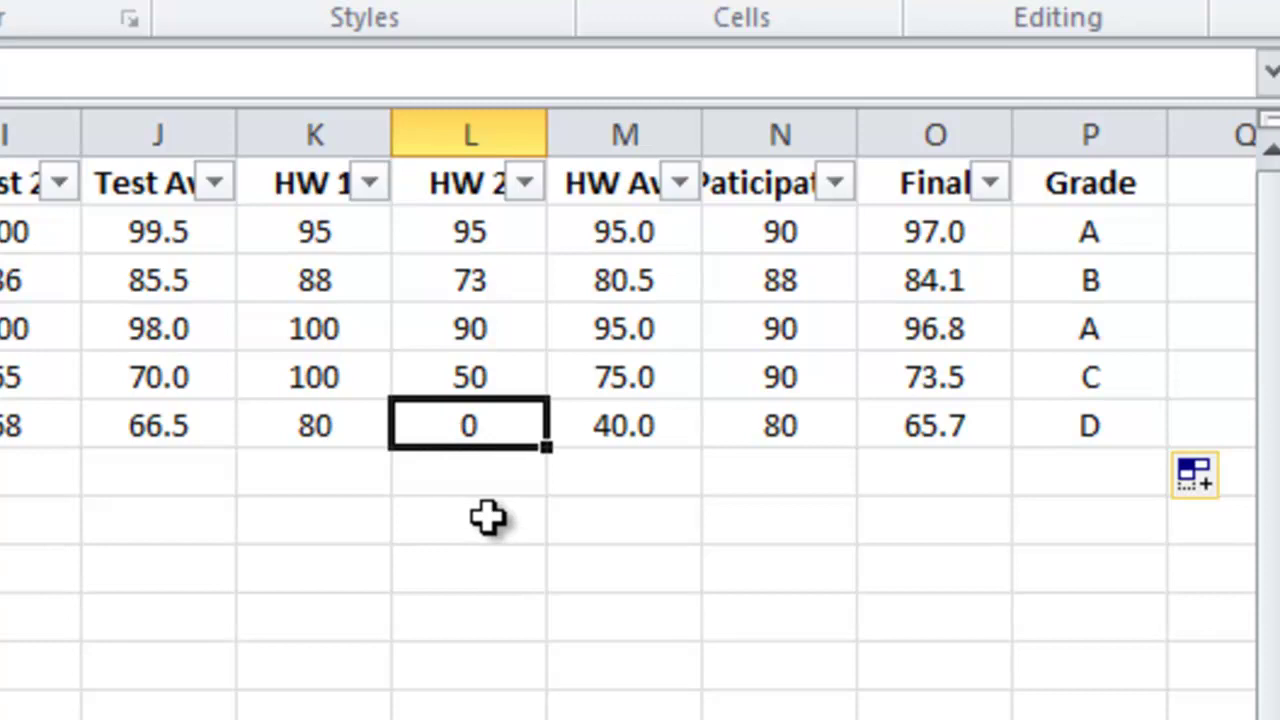
pyautogui.write('80')
pyautogui.press('Return')
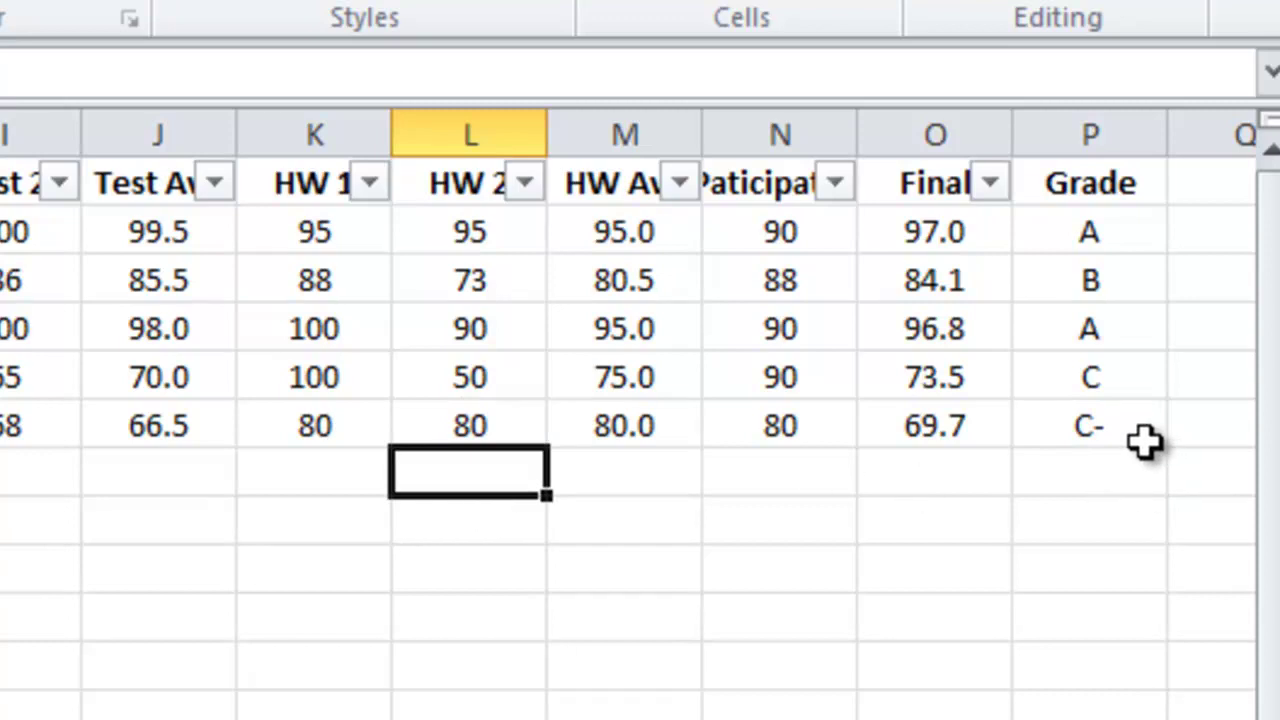
pyautogui.click(500, 425)
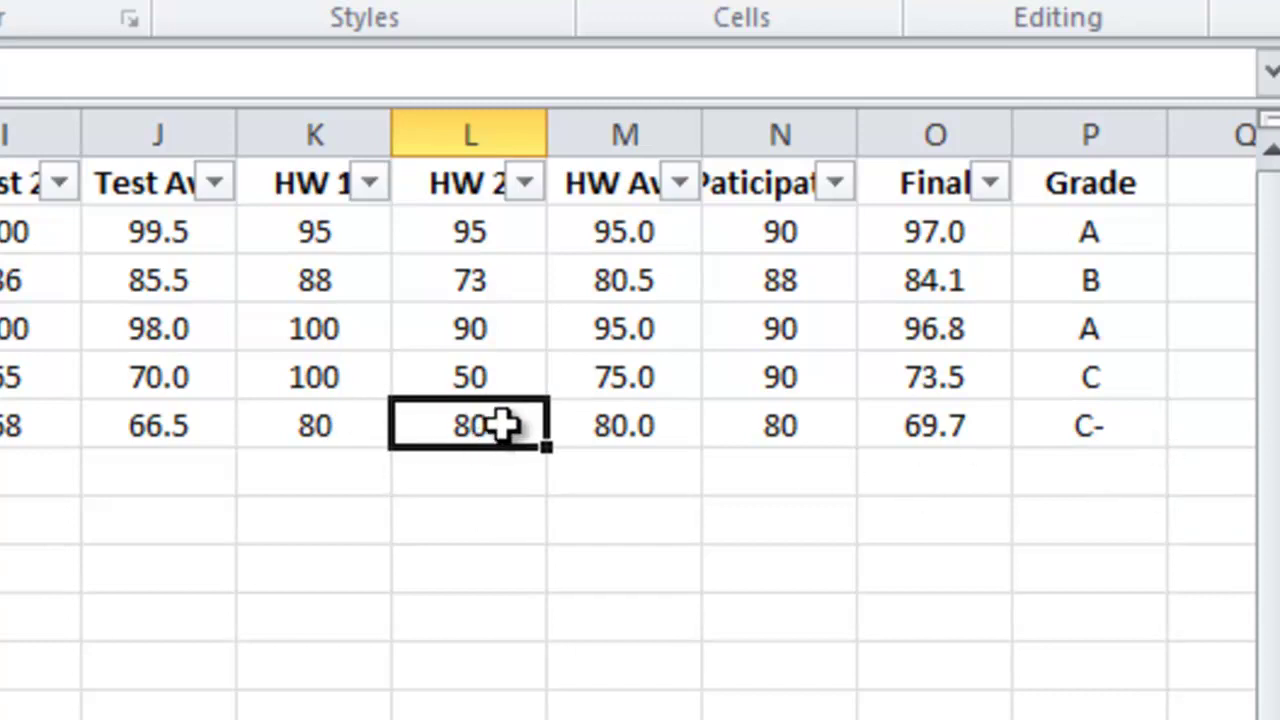
pyautogui.write('0')
pyautogui.press('Return')
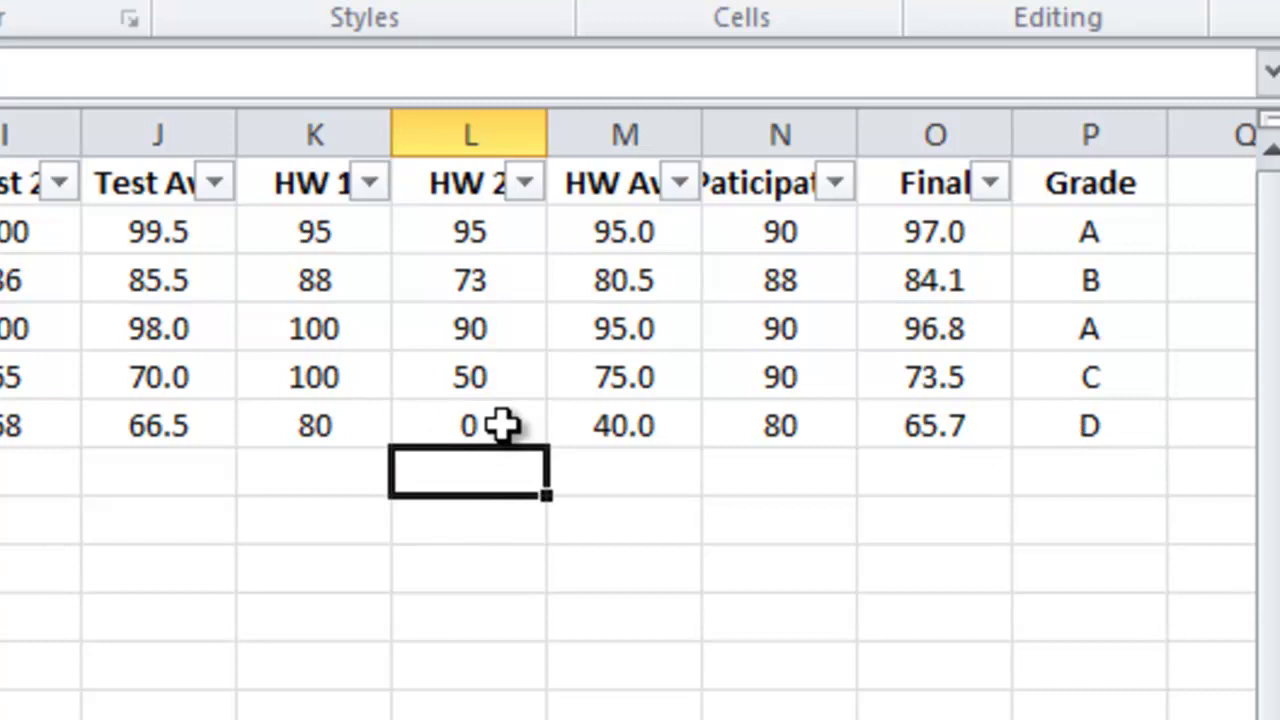
pyautogui.hotkey('ctrl', 'Home')
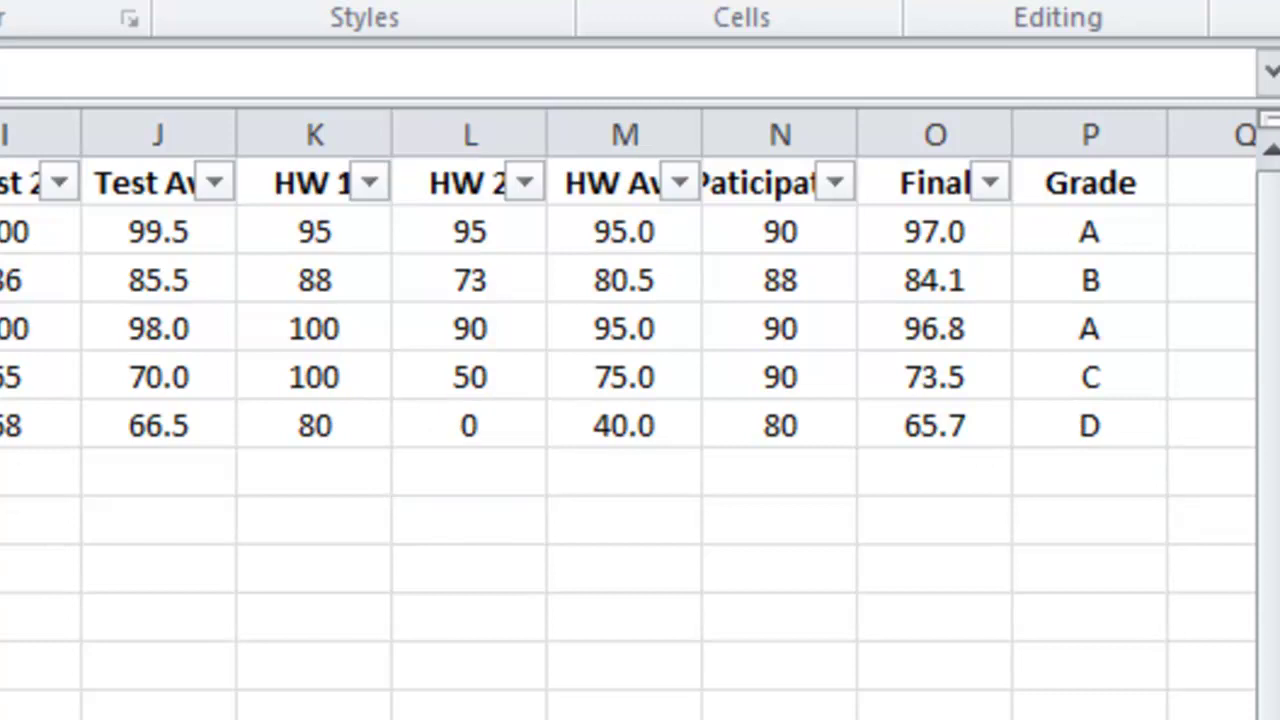
pyautogui.click(1113, 528)
pyautogui.click(1000, 528)
pyautogui.click(1089, 529)
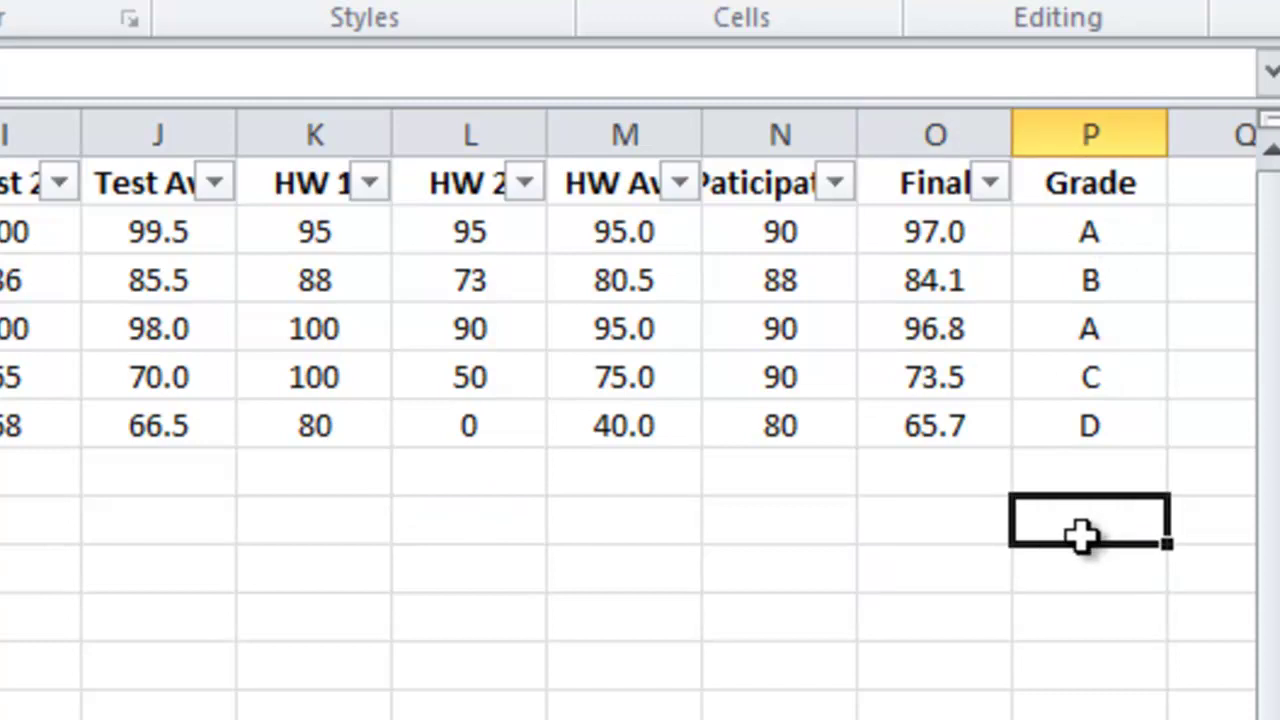
pyautogui.click(940, 532)
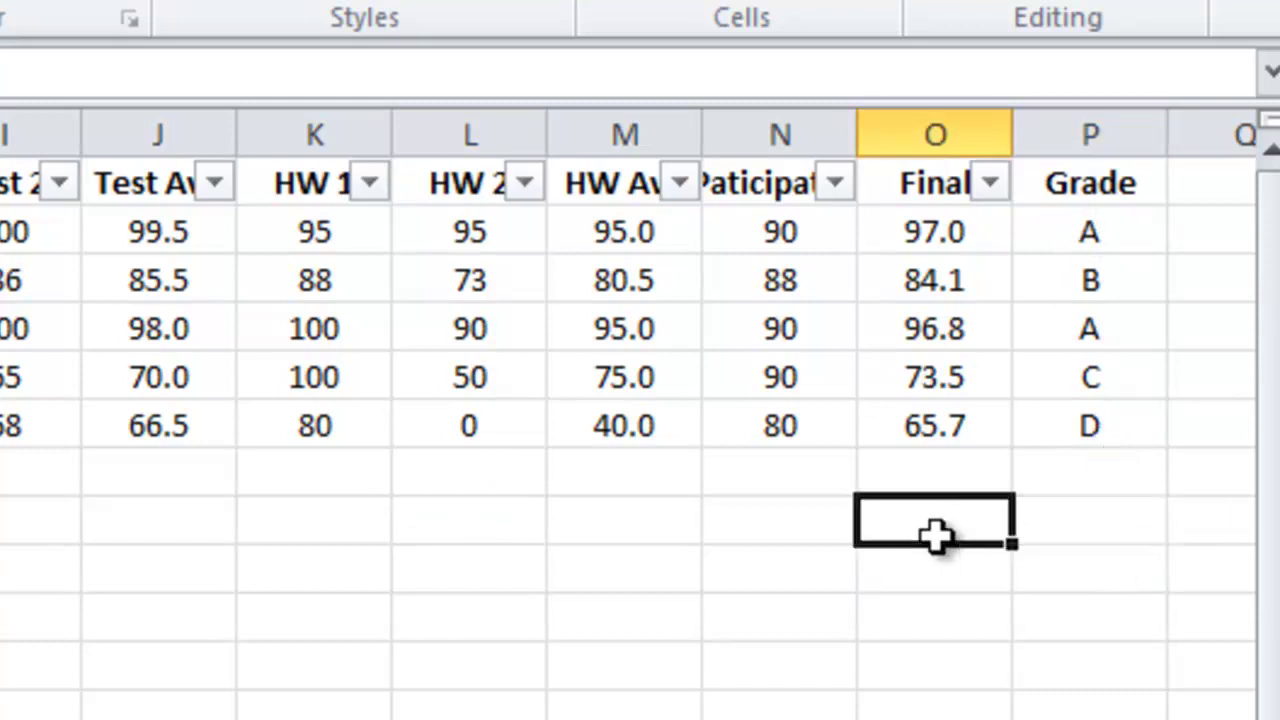
pyautogui.click(772, 530)
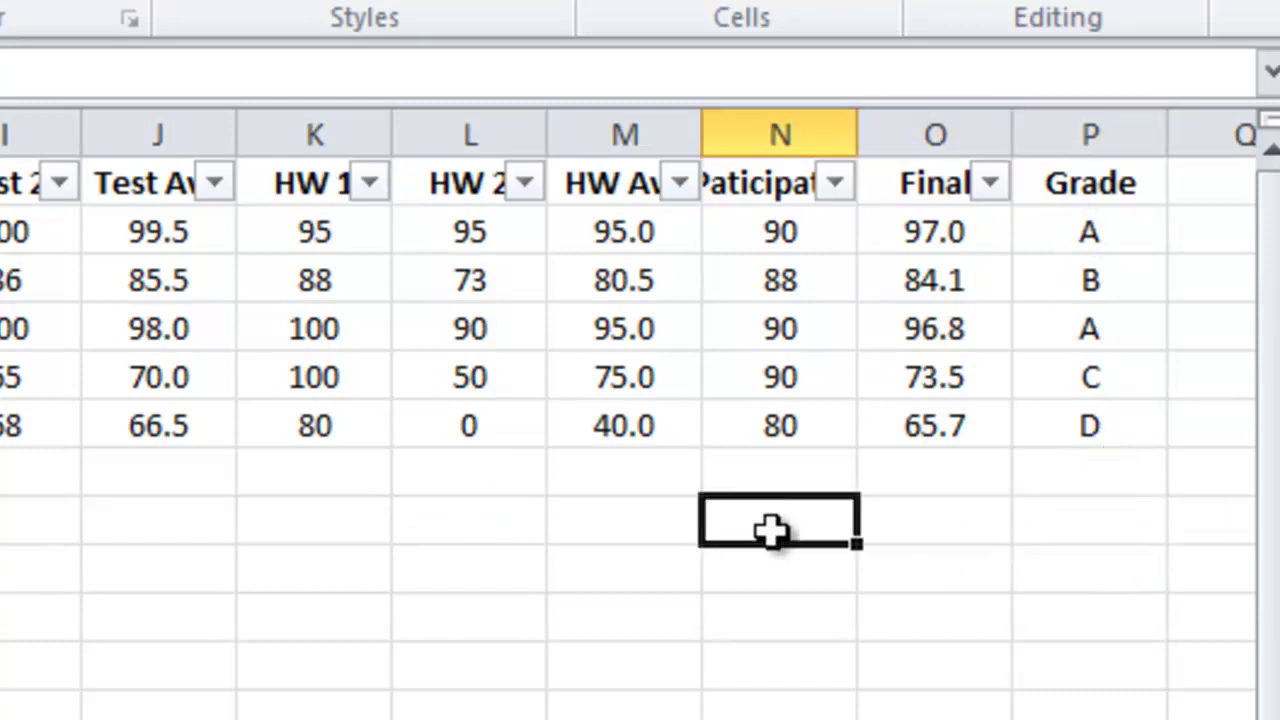
pyautogui.click(1111, 533)
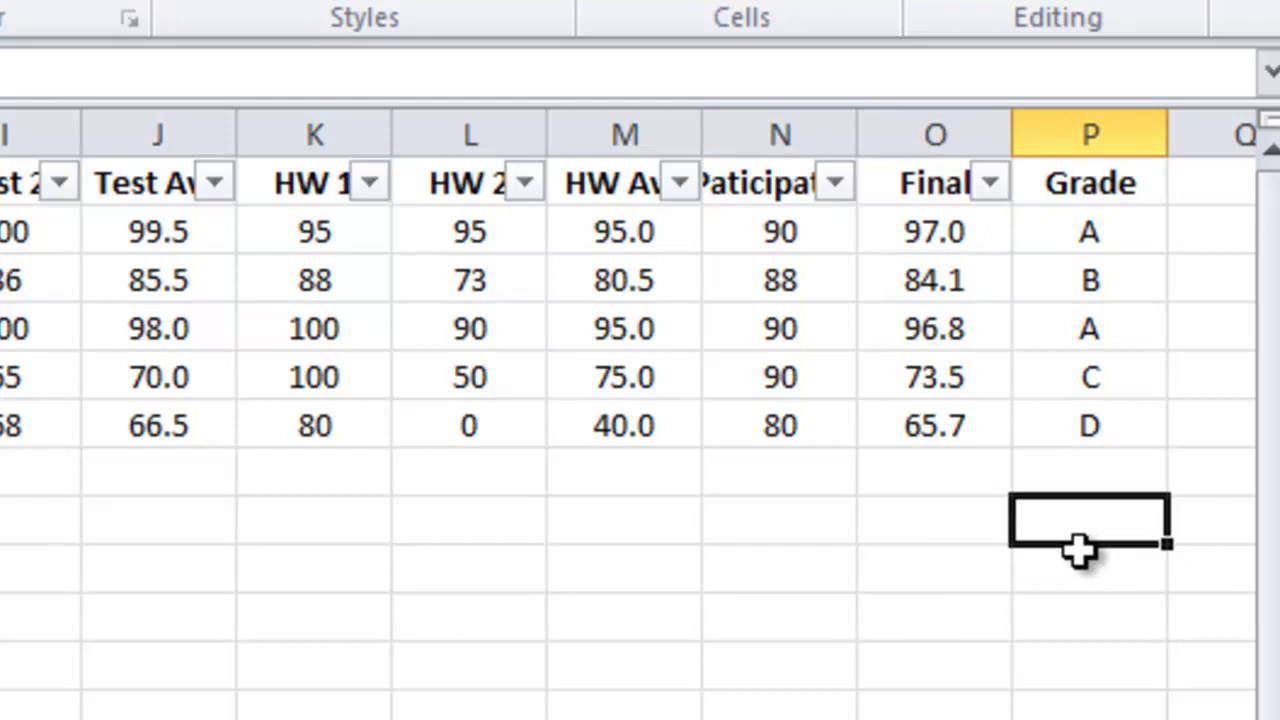